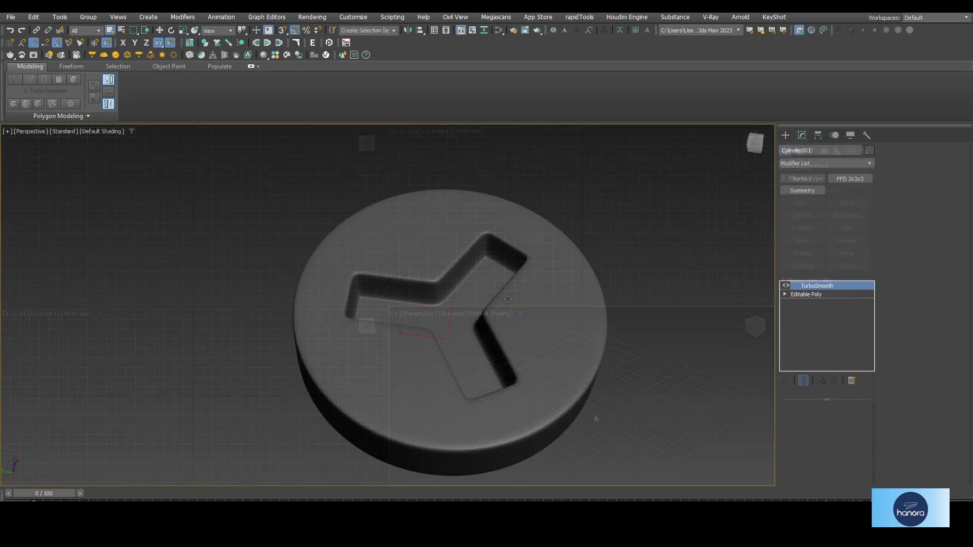
Step: Preview the corner-point markings (Layer 0) and the green corner circles (Layer 5), then hide both
mouse_move(561, 305)
alt+middle_down()
mouse_move(445, 315)
mouse_move(402, 304)
mouse_move(454, 183)
mouse_move(482, 226)
mouse_move(476, 315)
mouse_move(443, 322)
alt+middle_up()
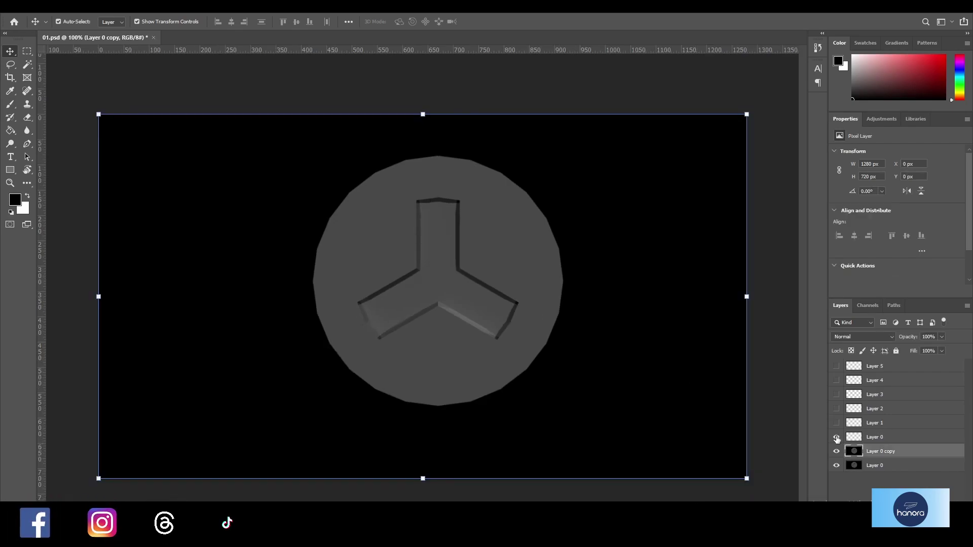
click(836, 437)
alt+scroll(534, 235, up, 1)
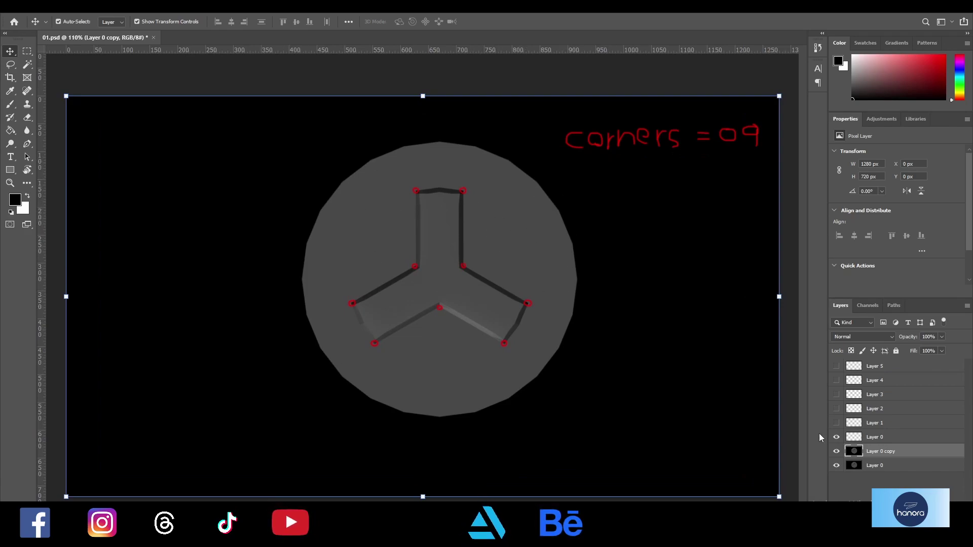
click(836, 438)
click(836, 366)
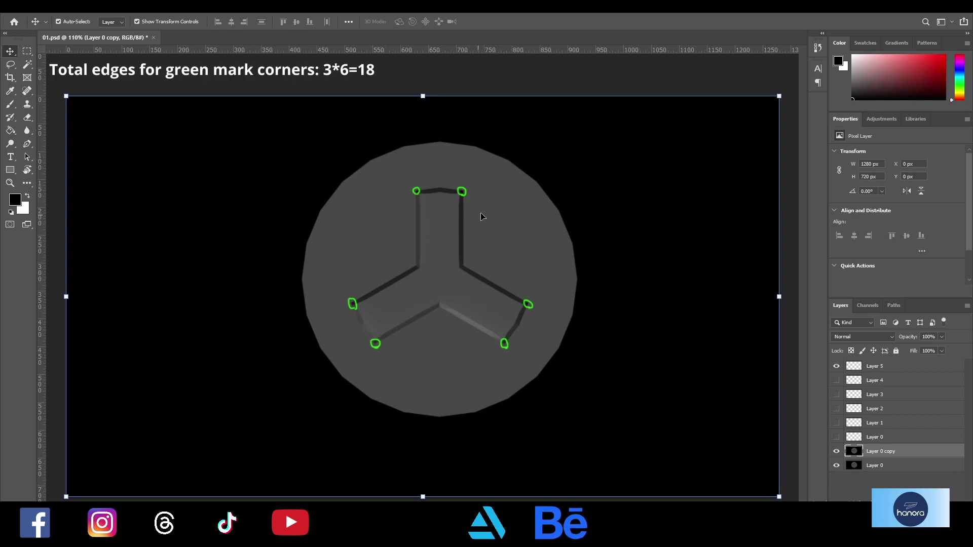
click(836, 366)
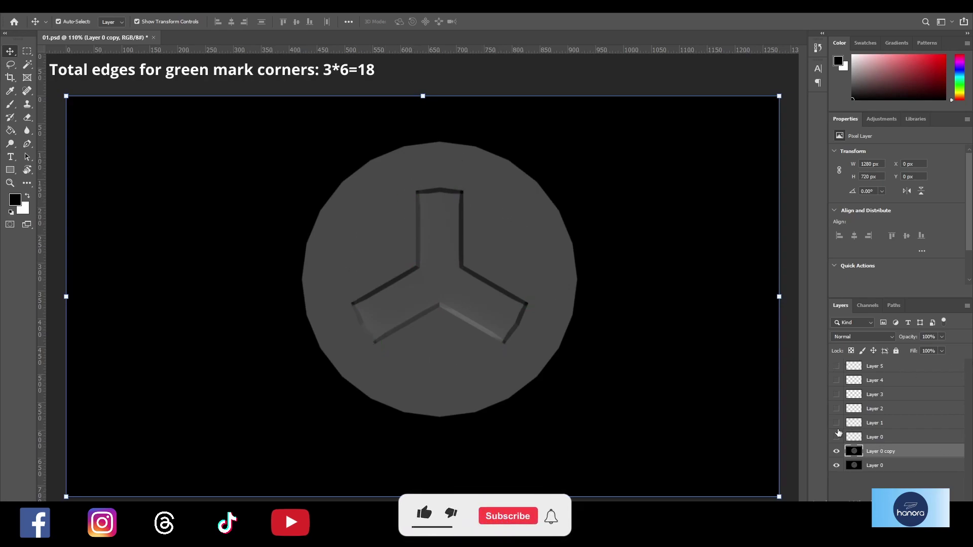
Step: Show Layer 1's yellow edge lines at the six outer corners and centre the groove
click(836, 423)
alt+scroll(507, 193, up, 2)
alt+scroll(486, 182, up, 1)
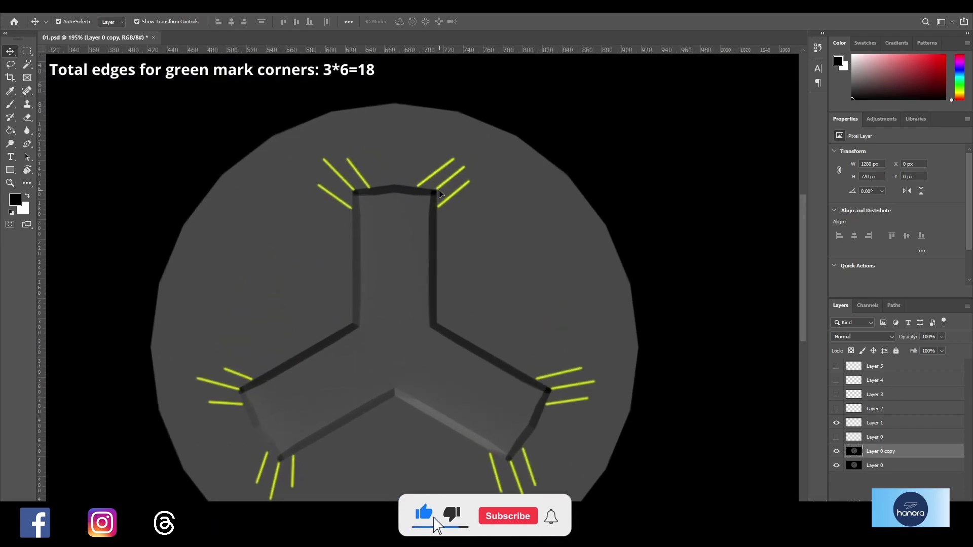
alt+scroll(466, 172, up, 1)
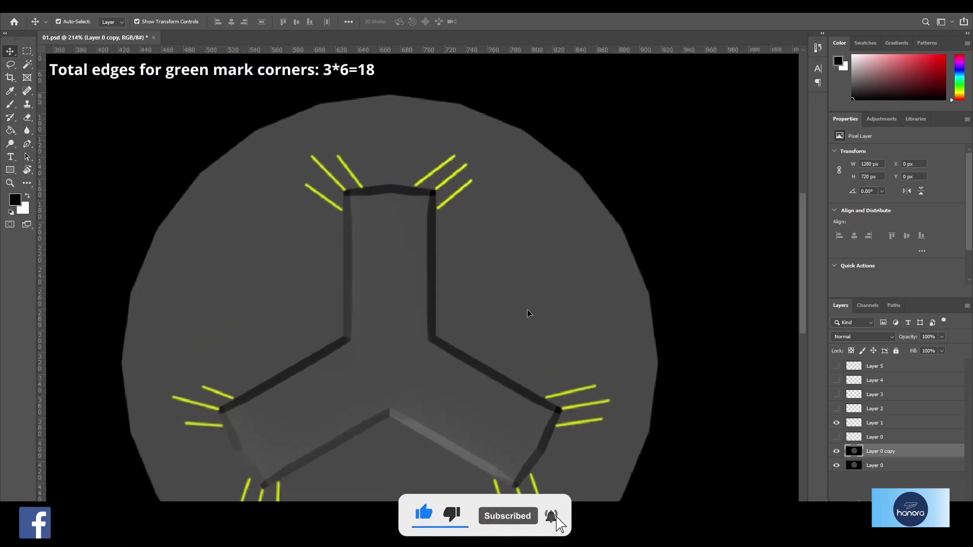
drag(528, 322, 543, 262)
alt+scroll(455, 190, down, 1)
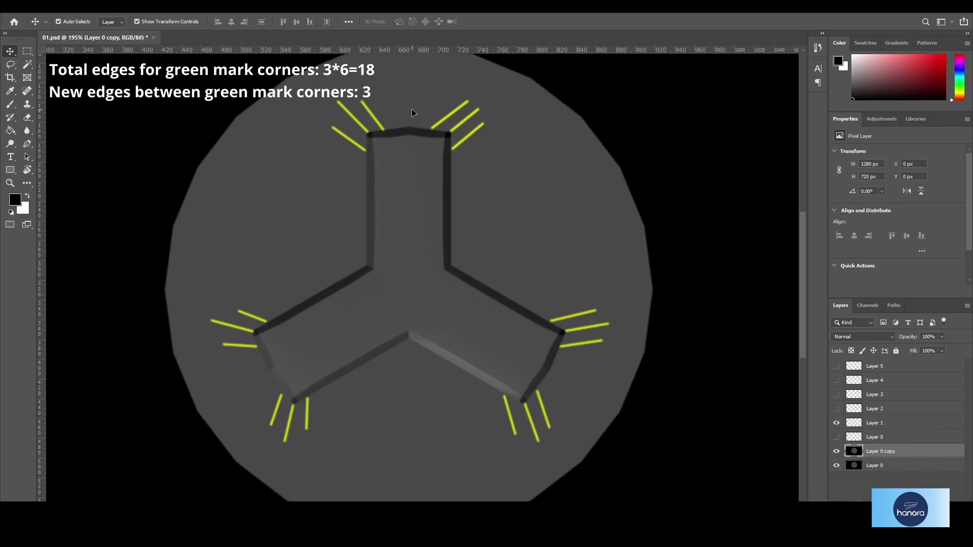
Step: Turn on Layers 2, 3 and 4 for the green, red and blue edge lines
click(837, 408)
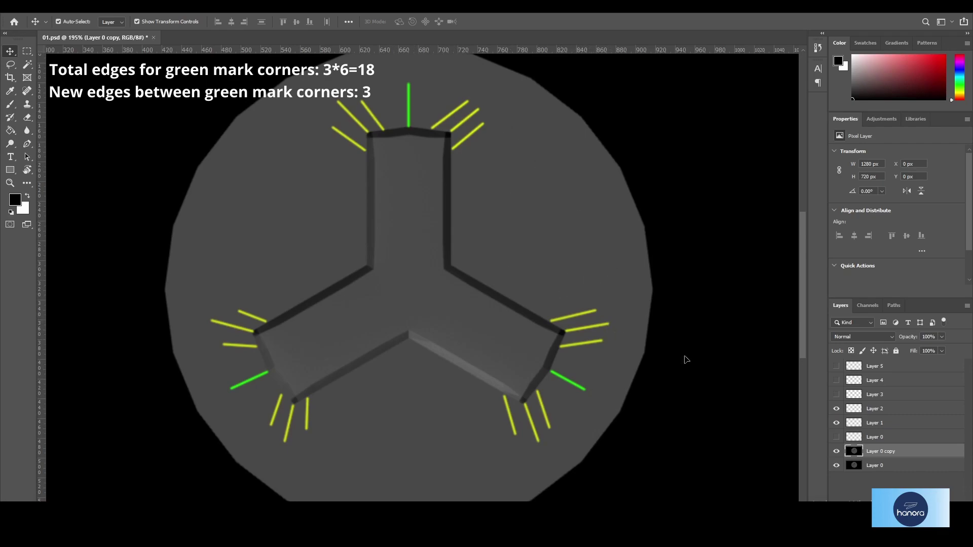
click(836, 395)
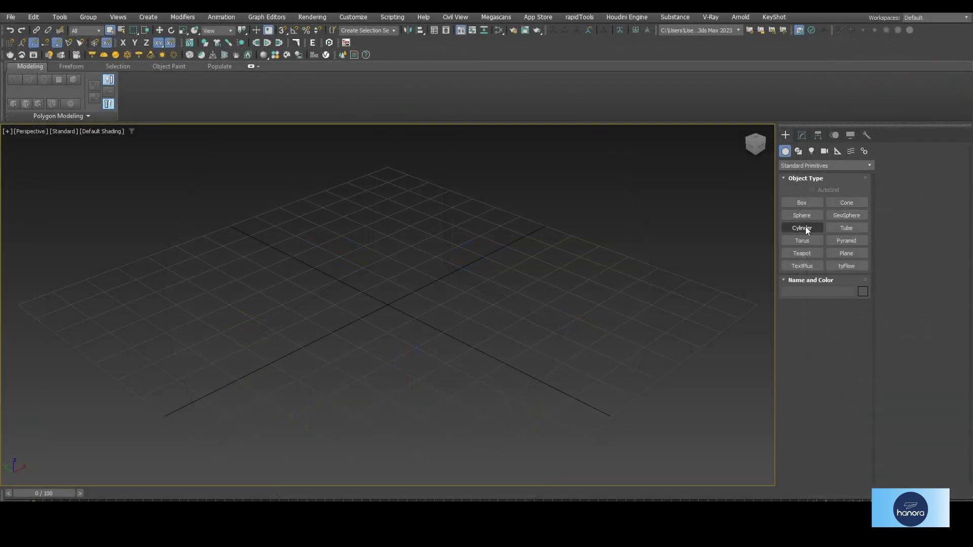
click(803, 227)
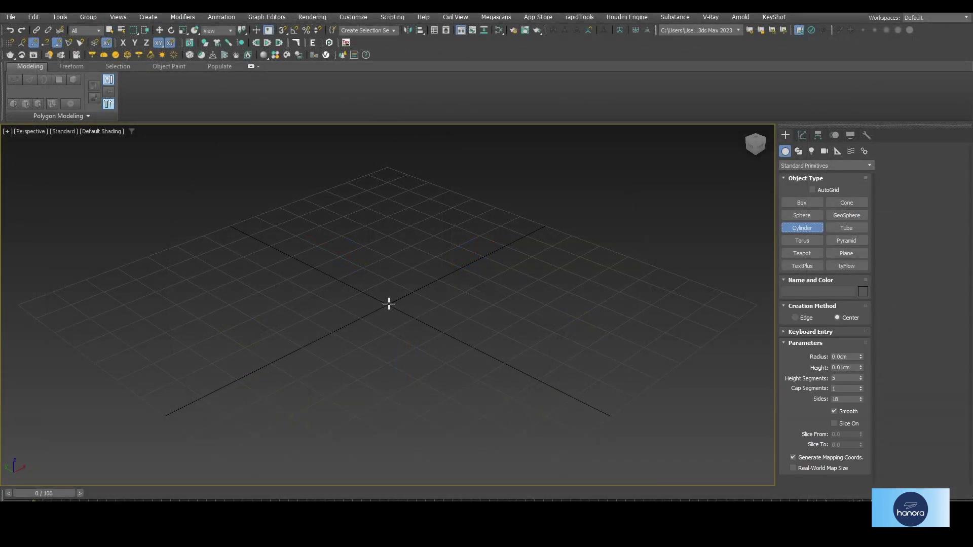
Step: Draw a cylinder at the grid centre, hiding the grid and showing edged faces
drag(388, 304, 454, 354)
click(445, 311)
right_click(518, 319)
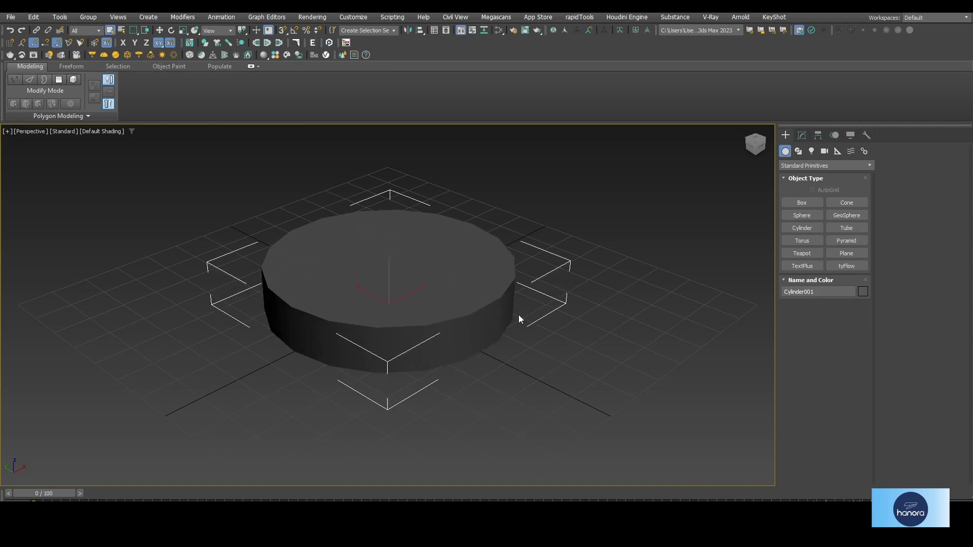
key(g)
key(j)
key(F4)
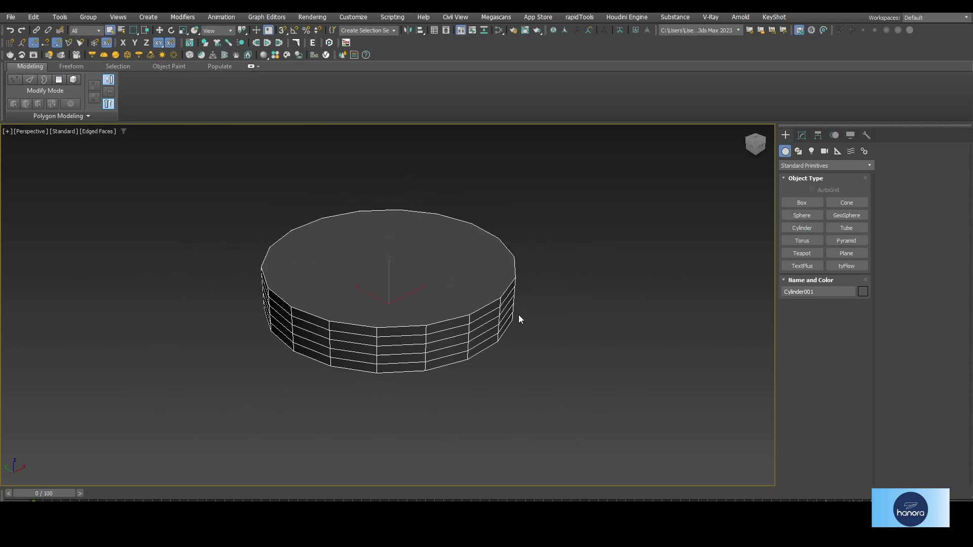
Step: Give the cylinder 1 height segment, 3 cap segments and 24 sides, then convert to Editable Poly
click(801, 135)
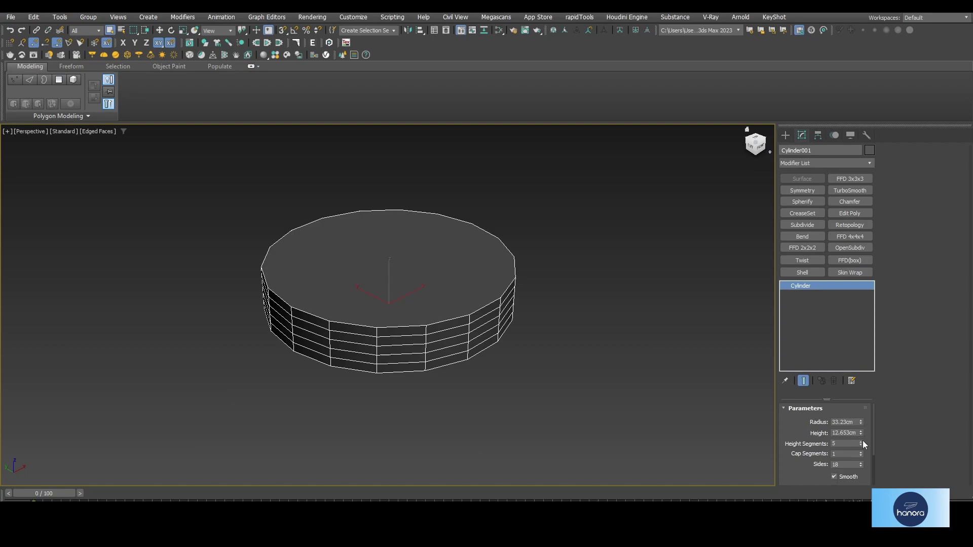
right_click(861, 443)
click(862, 452)
key(Tab)
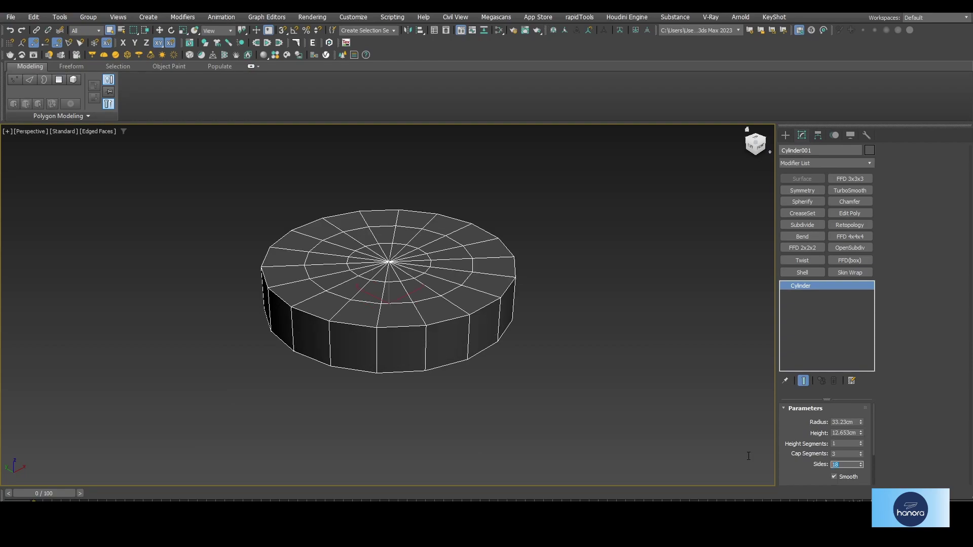
key(Return)
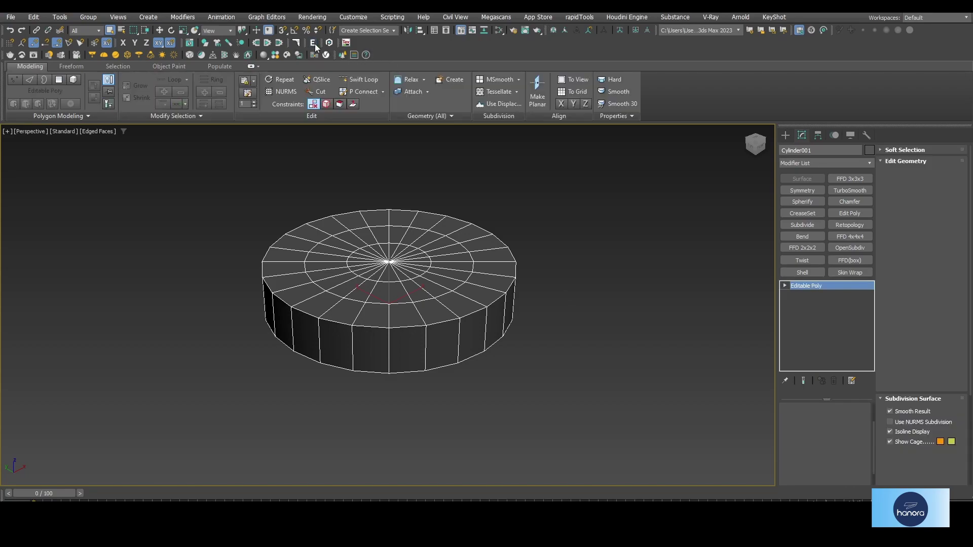
click(315, 44)
Step: Select the bottom cap by angle, delete it, and maximize the Top view
scroll(846, 459, up, 1)
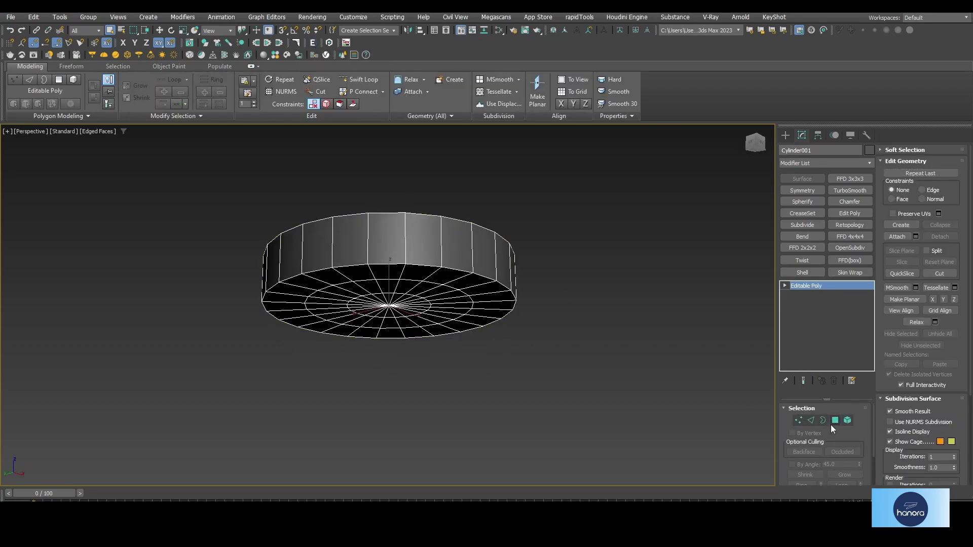
click(836, 419)
click(803, 450)
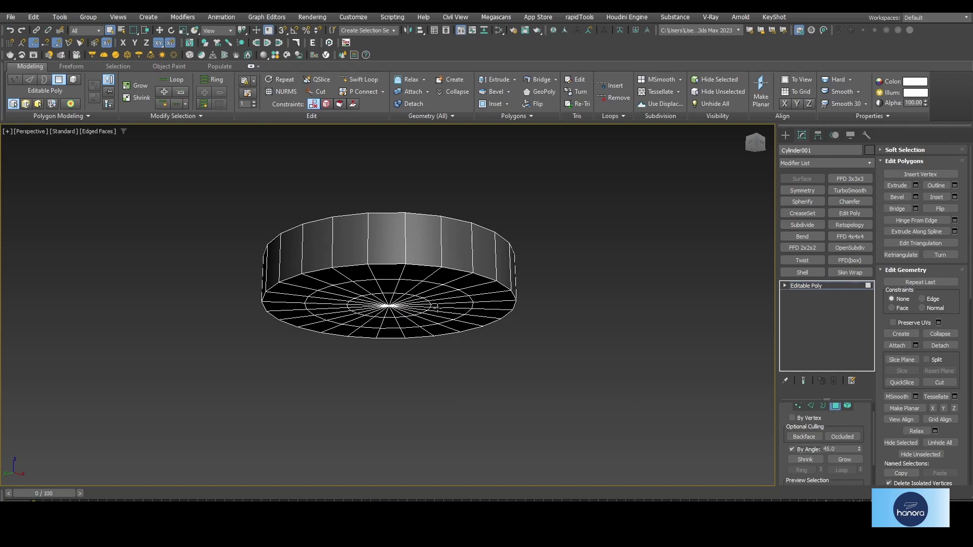
click(435, 305)
mouse_move(456, 340)
alt+middle_down()
mouse_move(482, 277)
mouse_move(489, 315)
alt+middle_up()
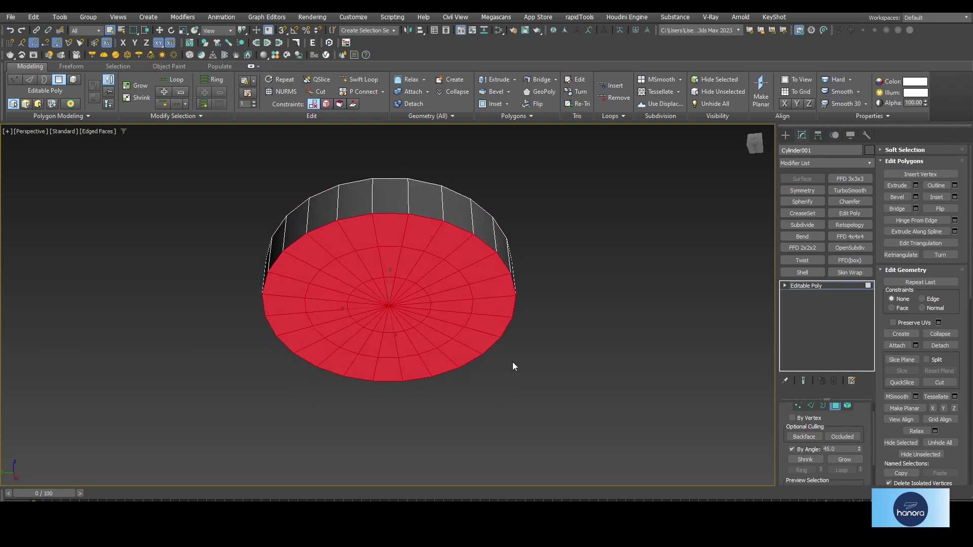
alt+middle_drag(512, 362, 514, 369)
key(Delete)
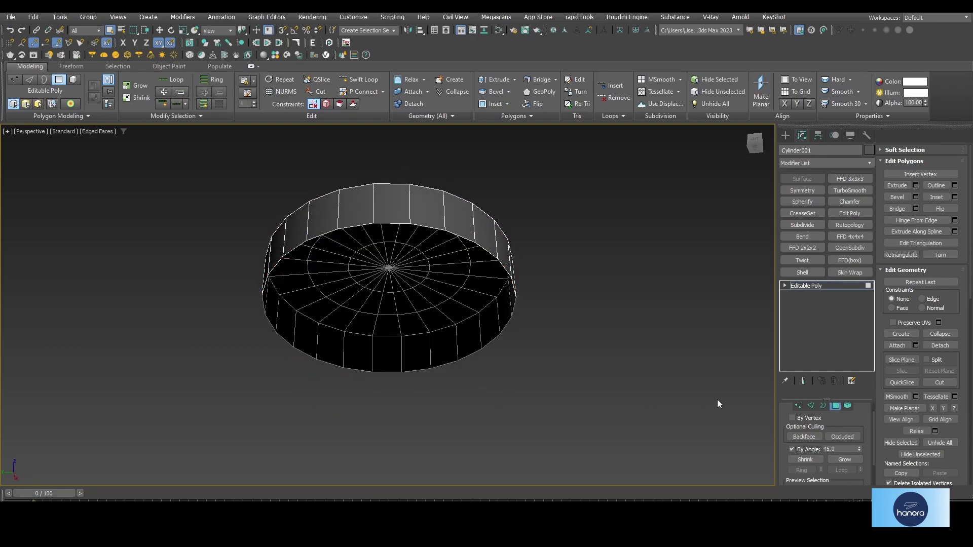
click(836, 406)
key(alt+w)
key(alt+w)
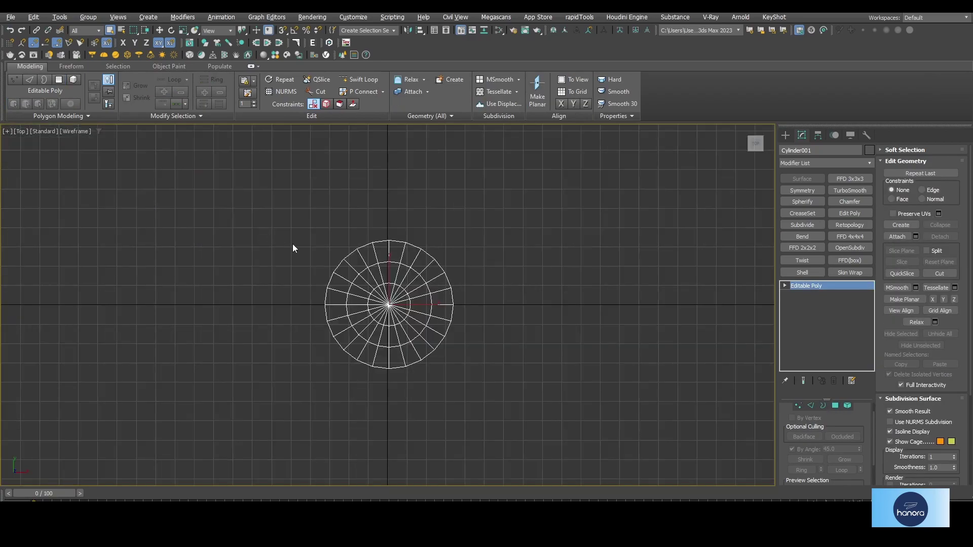
Step: Add an edge ring around the disc's top cap and recentre it in the Top view
click(358, 80)
scroll(378, 251, up, 5)
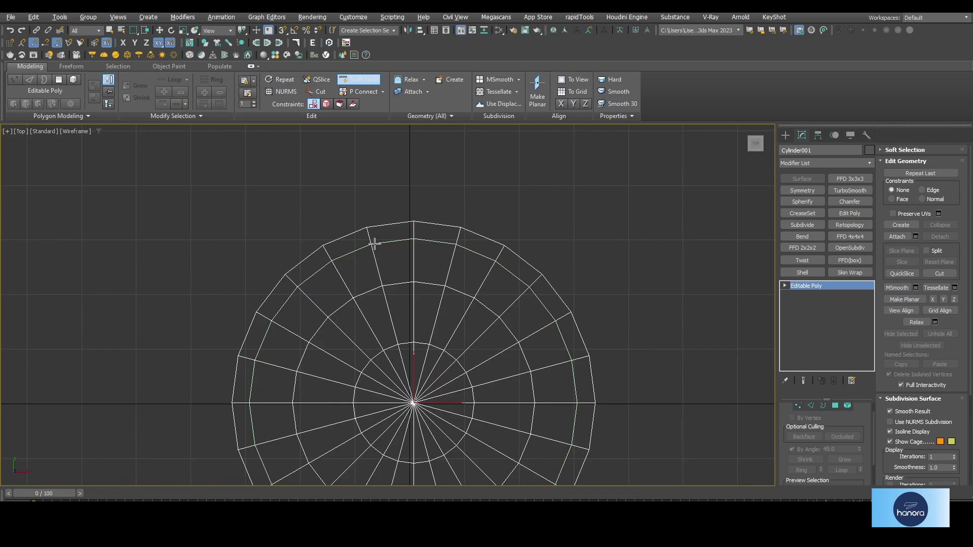
click(373, 244)
key(w)
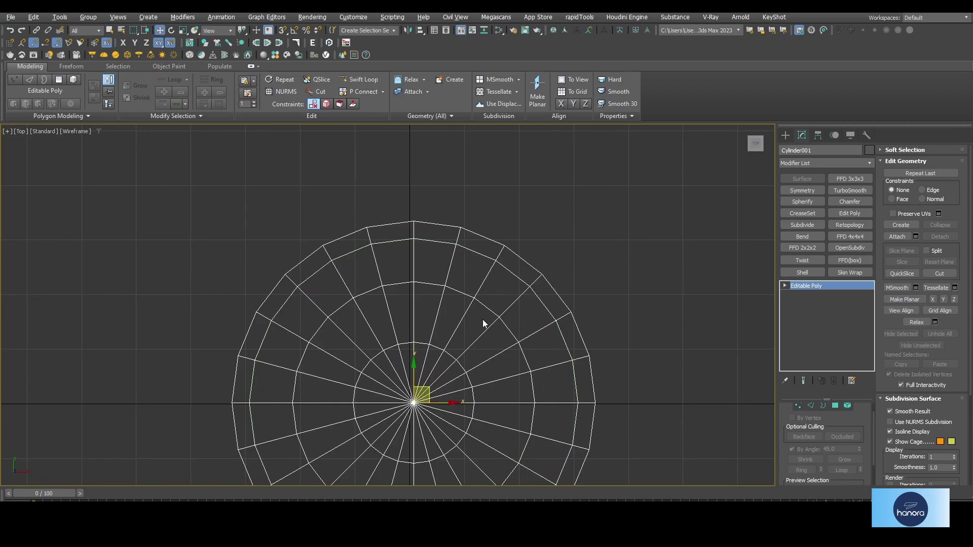
middle_drag(482, 319, 464, 216)
scroll(468, 257, down, 1)
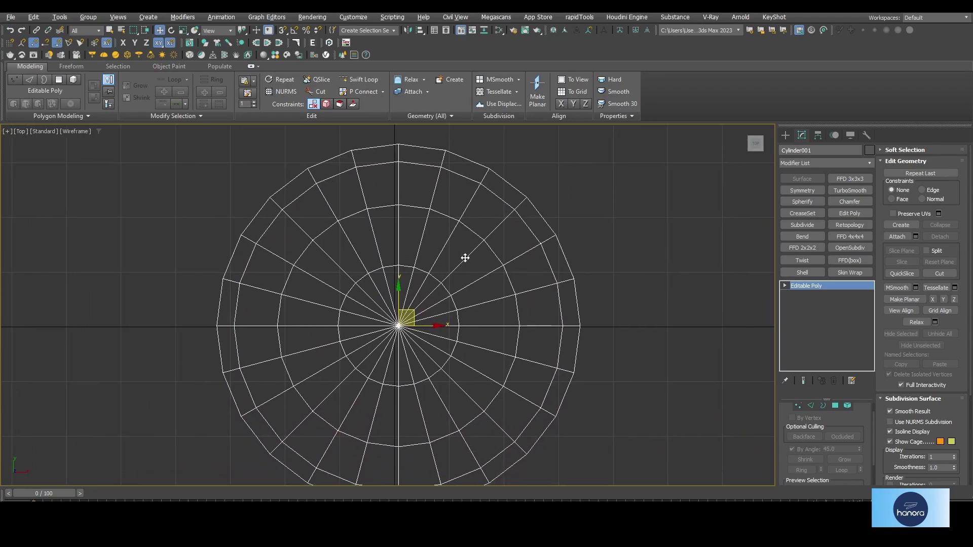
scroll(461, 259, down, 1)
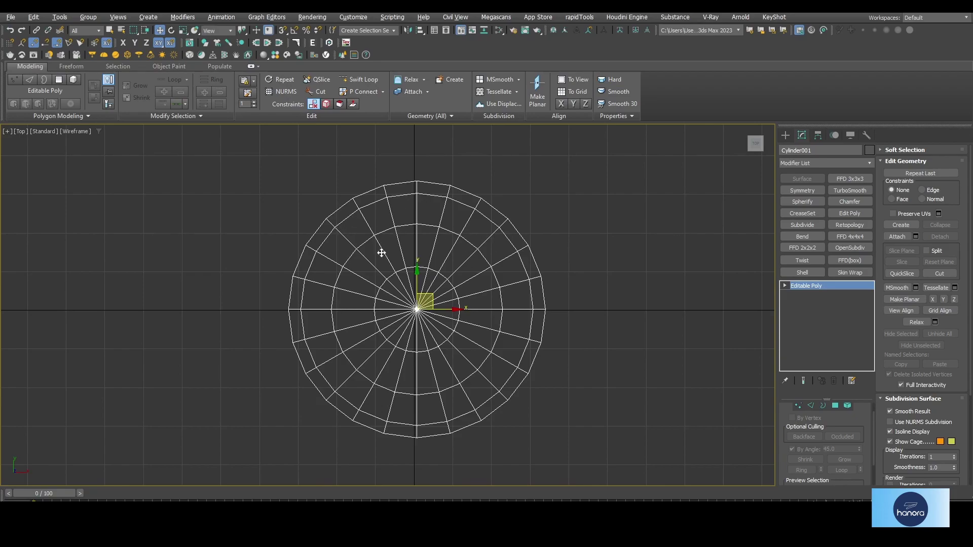
middle_drag(479, 276, 469, 298)
middle_drag(476, 262, 473, 269)
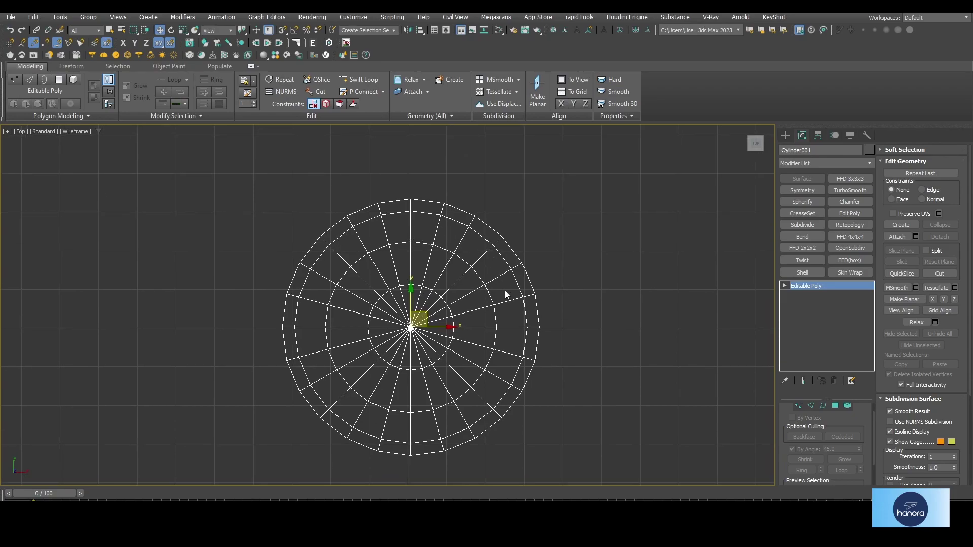
middle_drag(487, 297, 473, 307)
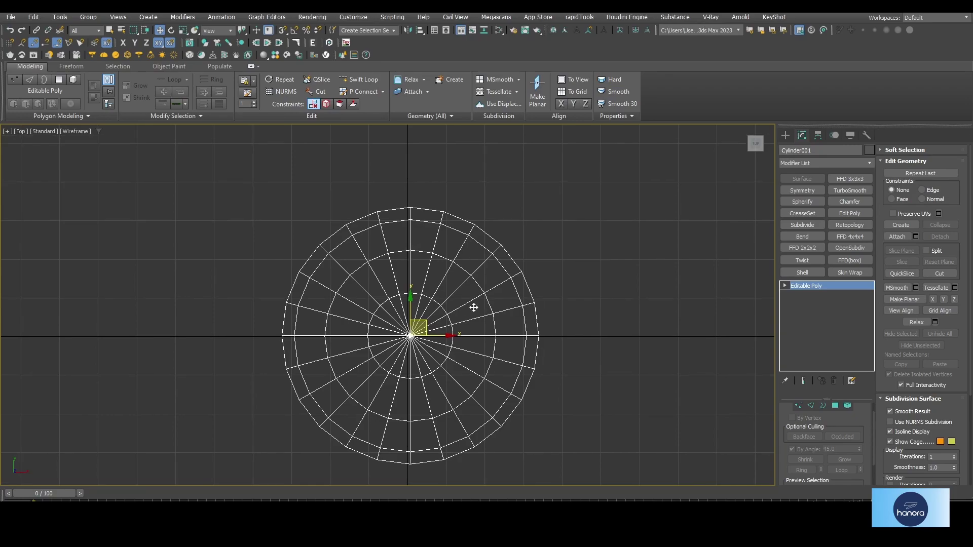
Step: In vertex mode, cut the first edges across the cap, including vertical edges near the top ring
key(1)
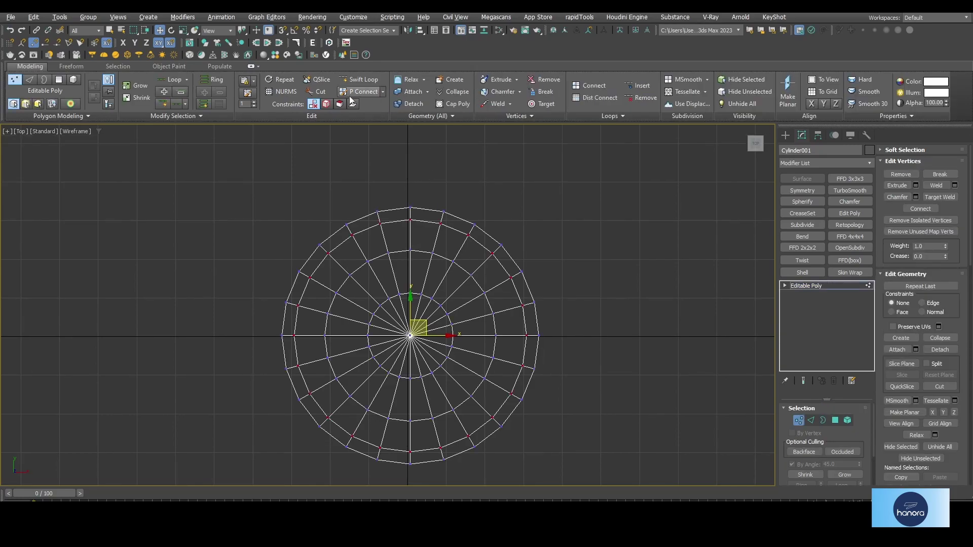
click(320, 91)
scroll(378, 252, up, 2)
scroll(374, 252, up, 3)
click(375, 257)
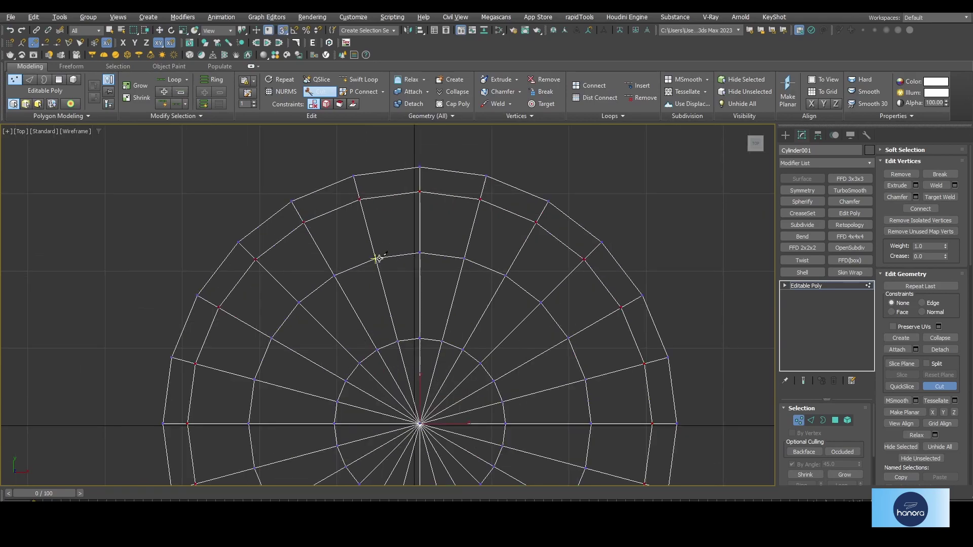
click(463, 259)
middle_drag(472, 381, 490, 240)
click(473, 426)
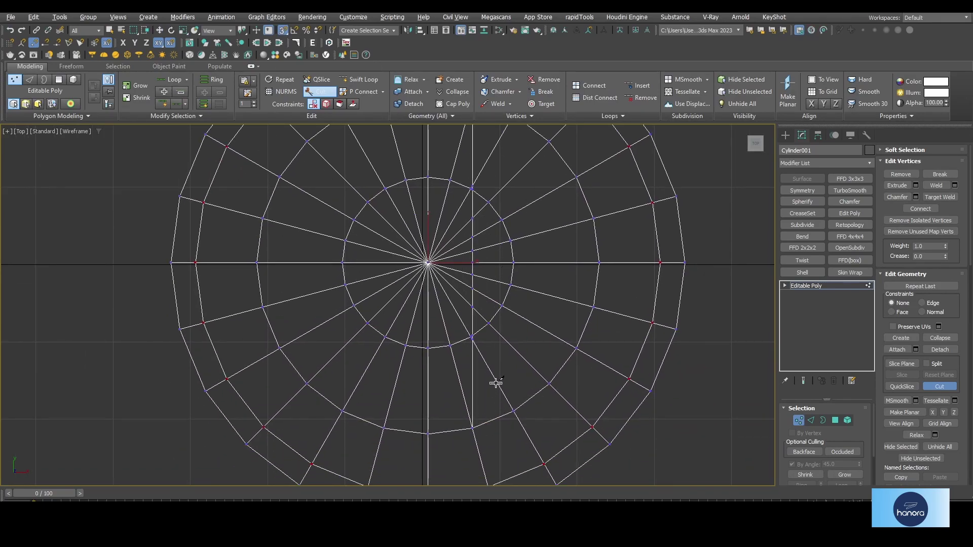
scroll(496, 383, down, 2)
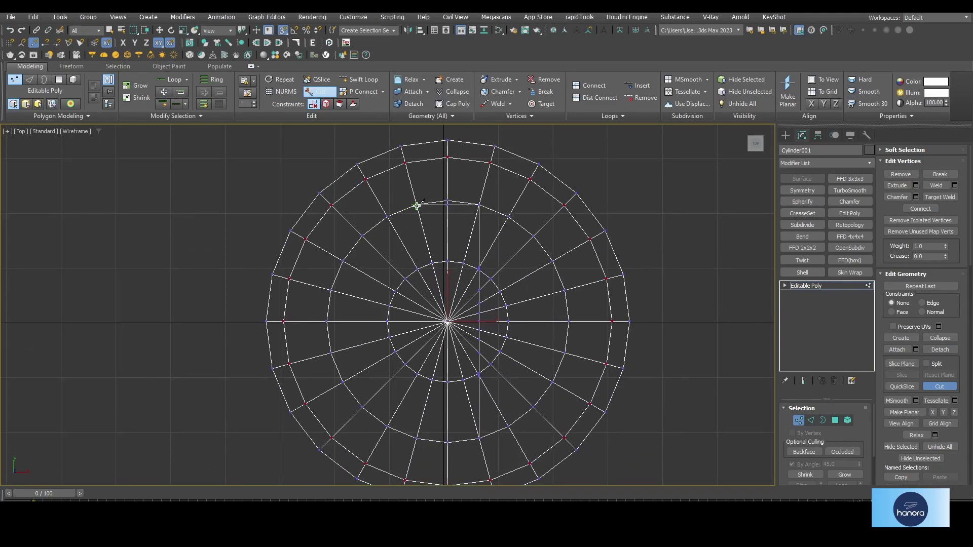
click(417, 205)
click(416, 437)
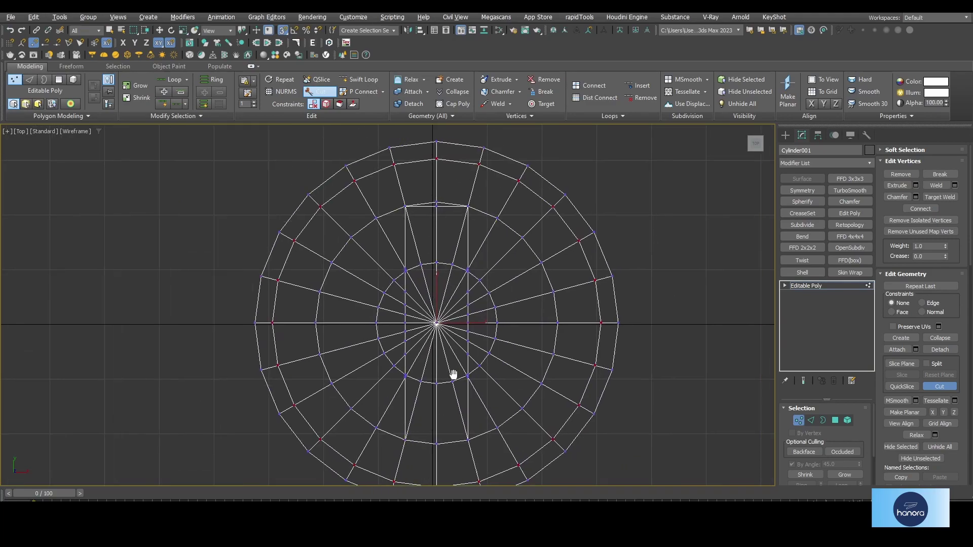
Step: Cut further edges from the inner vertices out to the outer ring, then exit Cut
middle_drag(464, 378, 452, 379)
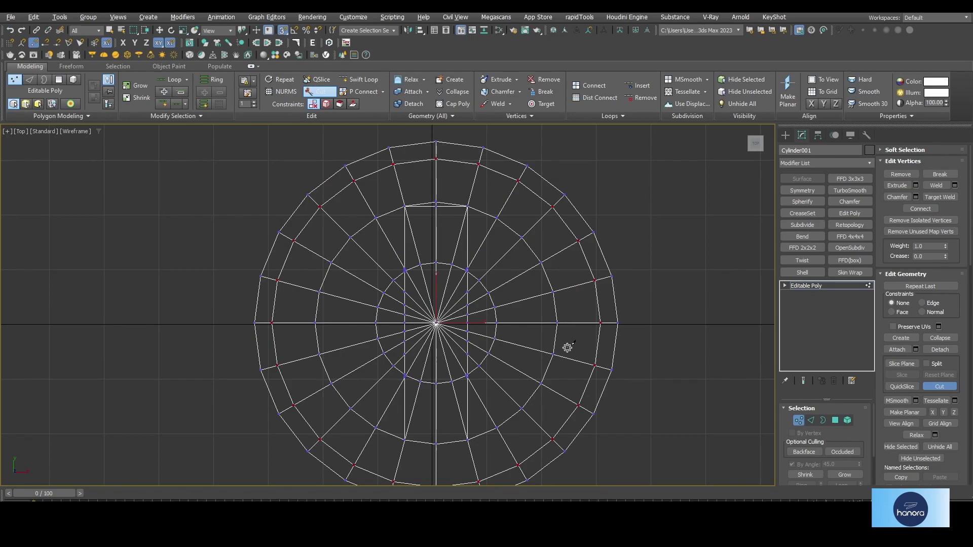
middle_drag(380, 289, 379, 287)
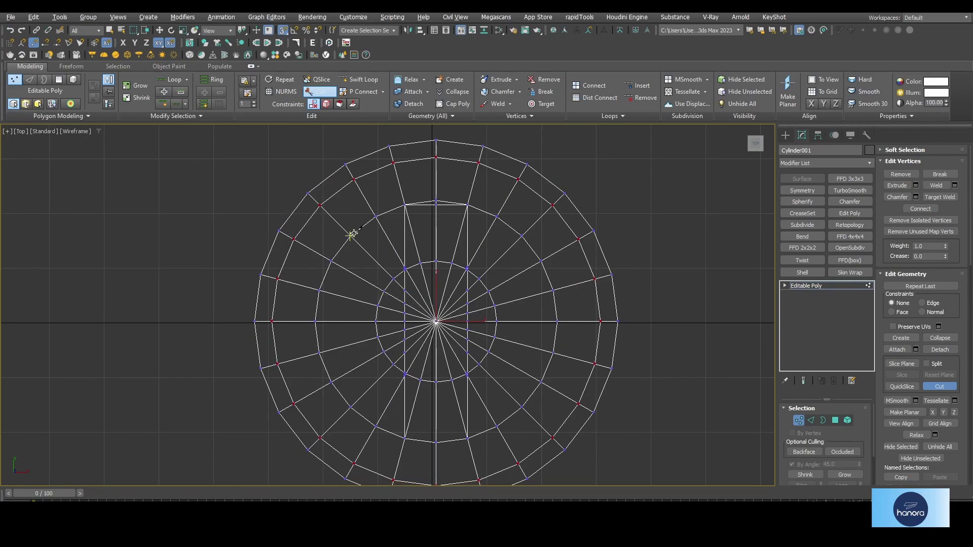
click(351, 236)
middle_drag(347, 234, 361, 190)
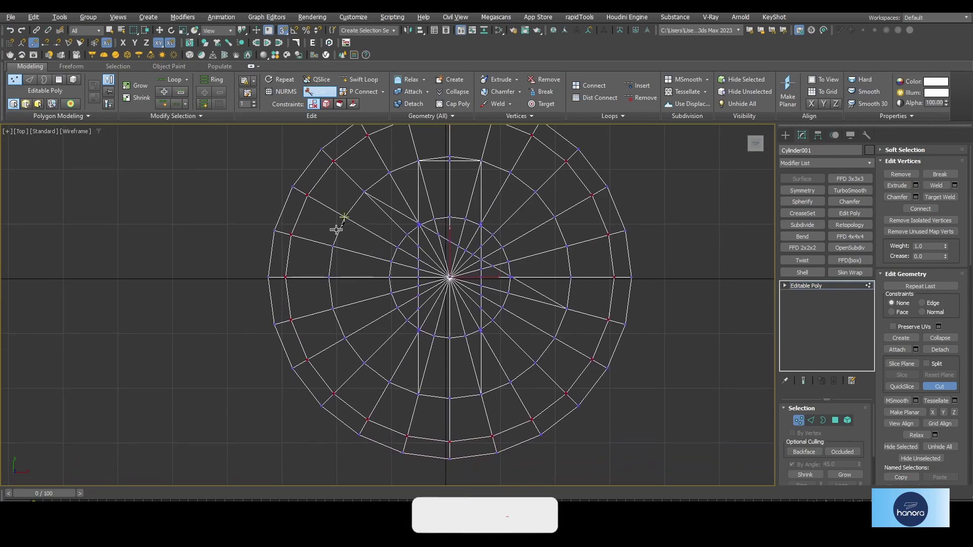
click(334, 246)
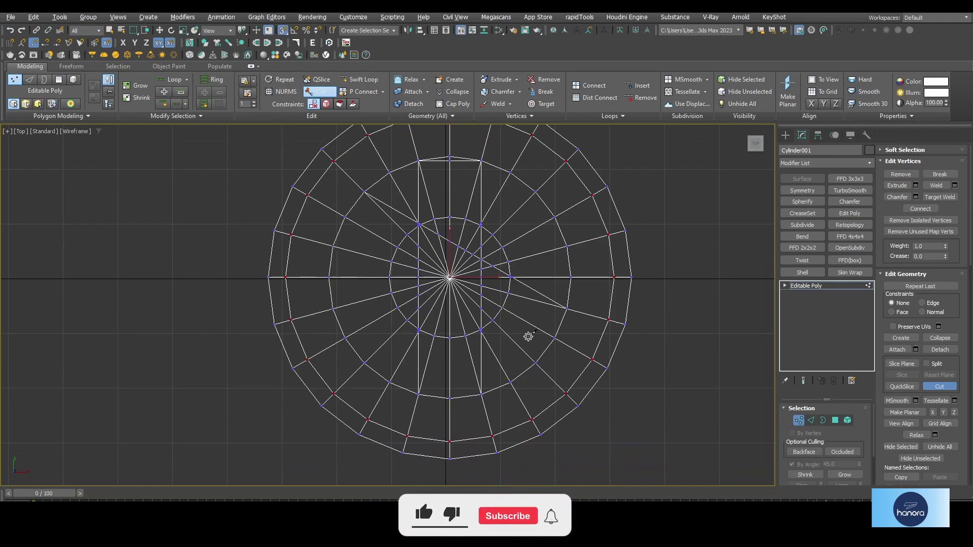
click(535, 362)
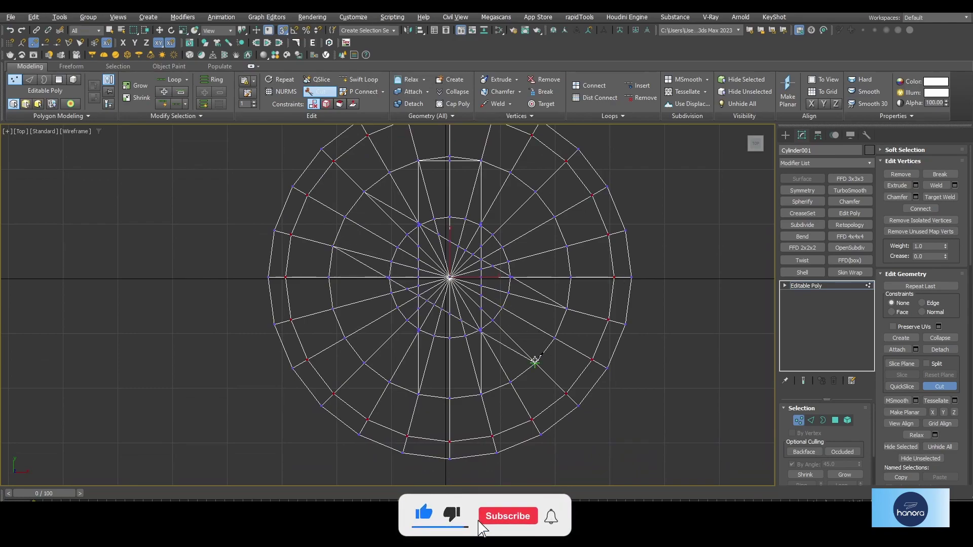
click(566, 307)
middle_drag(547, 285, 547, 327)
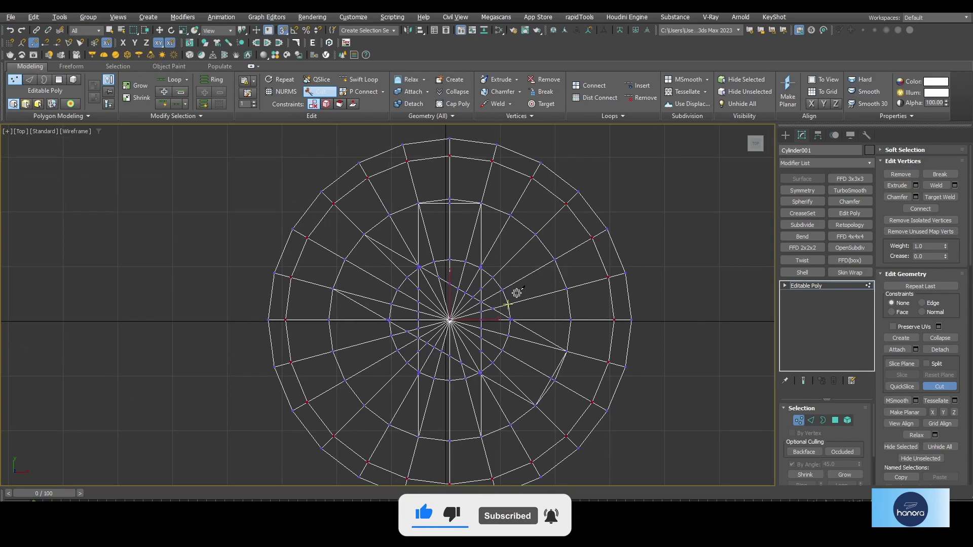
click(327, 91)
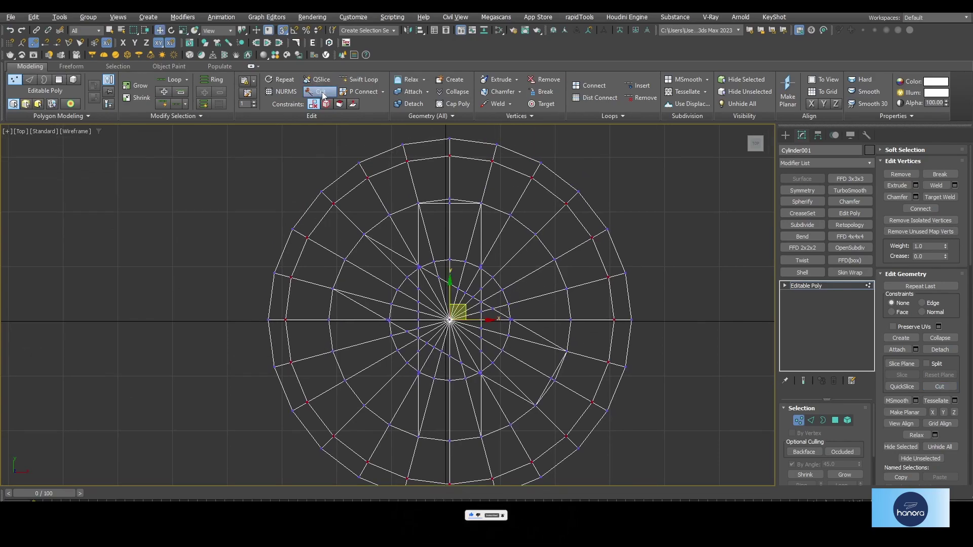
Step: In Polygon mode, untick By Angle and box-select the left half of the disc's polygons
click(835, 420)
scroll(479, 338, down, 3)
middle_drag(479, 339, 476, 312)
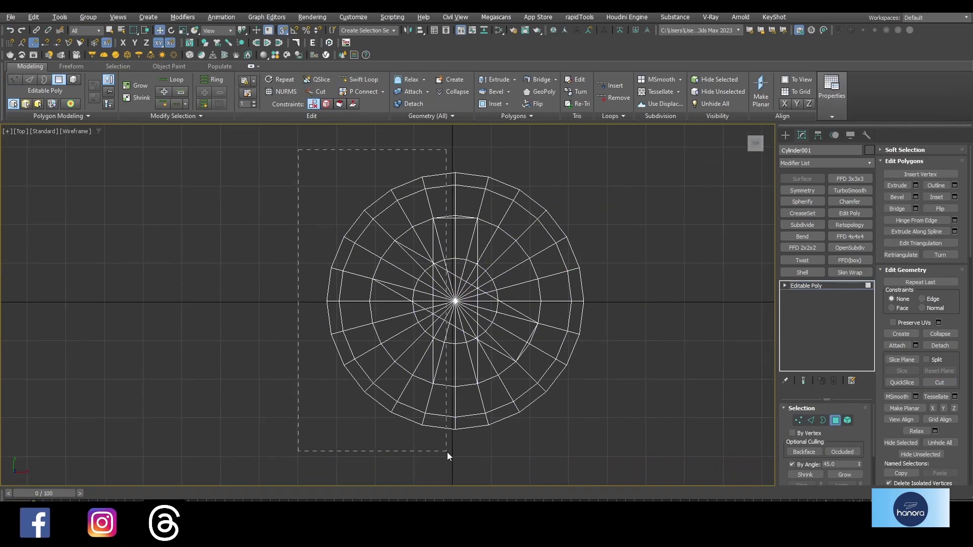
drag(300, 157, 458, 450)
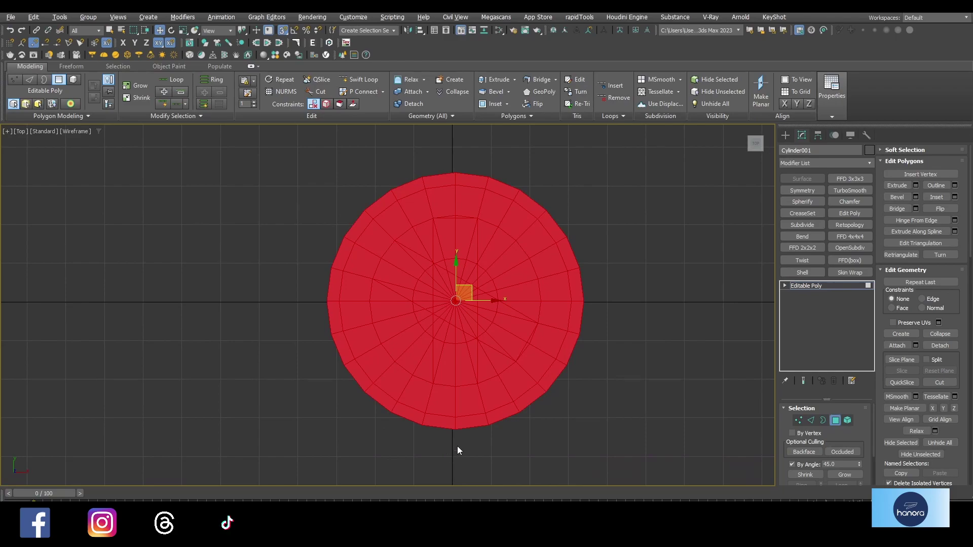
click(794, 465)
drag(284, 157, 445, 451)
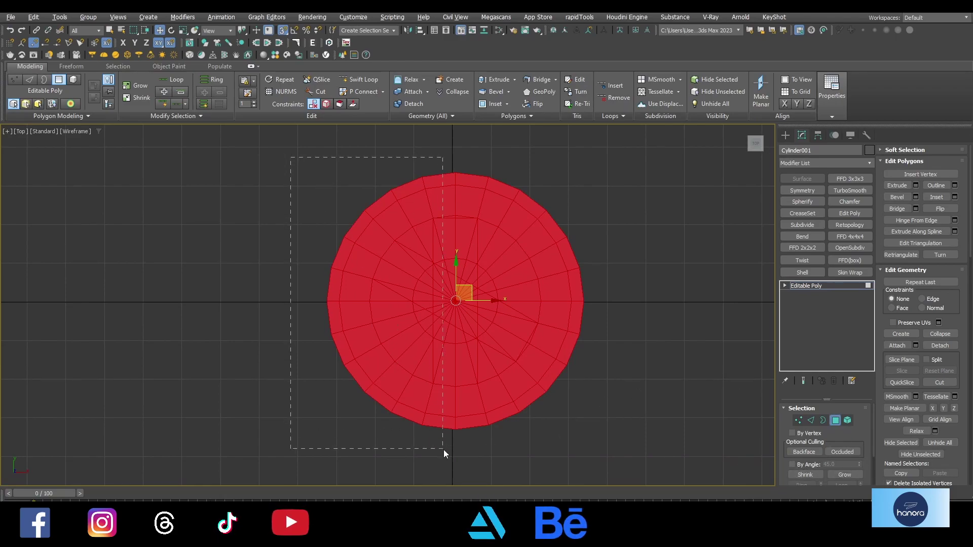
Step: Add the remaining unwanted polygons to the selection and delete them, leaving one wedge
scroll(456, 405, up, 5)
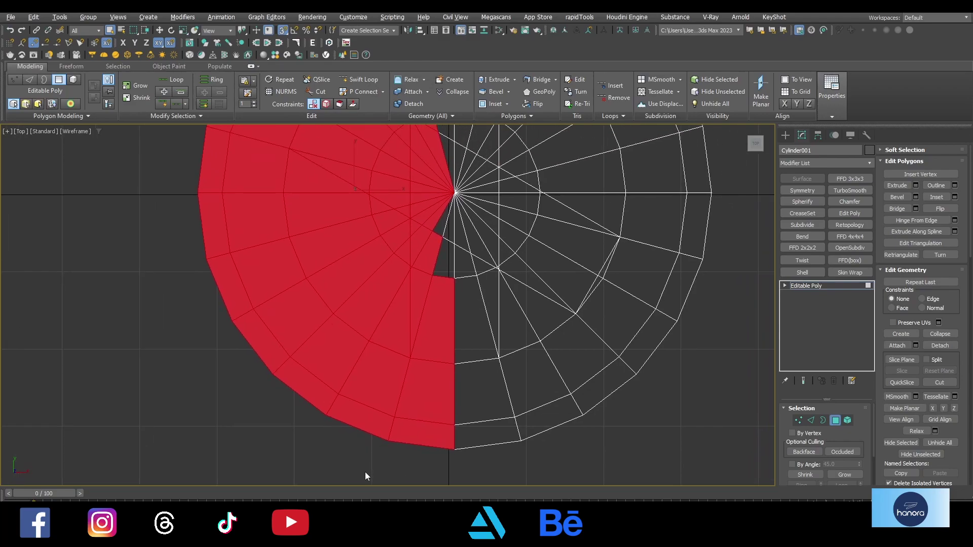
drag(494, 197, 495, 201)
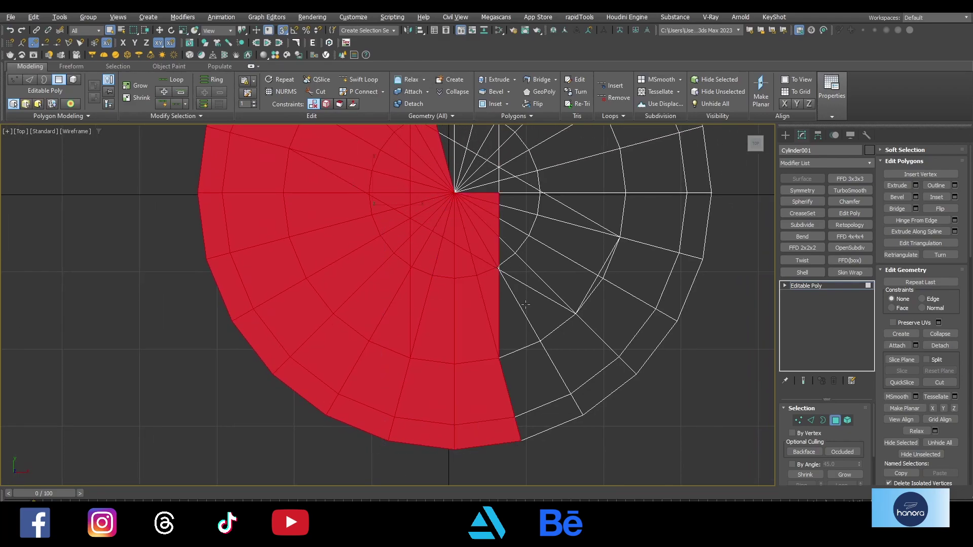
middle_drag(495, 200, 481, 169)
drag(535, 435, 488, 200)
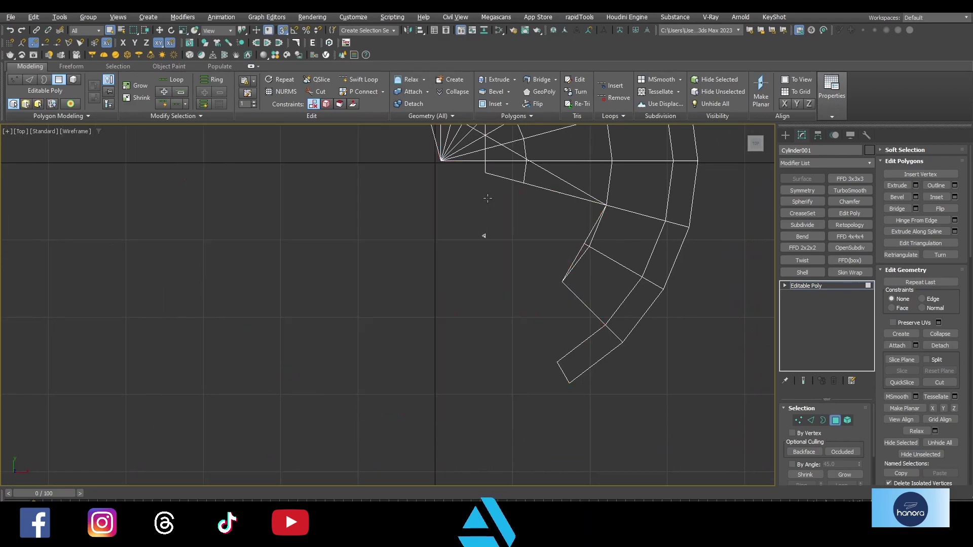
drag(522, 265, 655, 321)
middle_drag(656, 320, 402, 224)
ctrl+drag(419, 152, 468, 315)
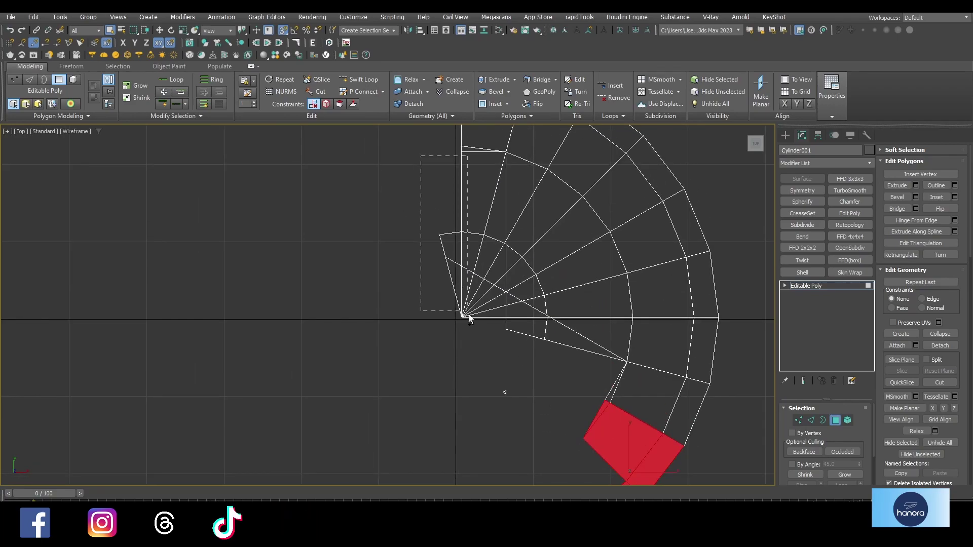
scroll(467, 315, up, 2)
mouse_move(362, 158)
ctrl+mouse_down()
mouse_move(448, 322)
mouse_move(563, 391)
ctrl+mouse_up()
middle_drag(563, 391, 557, 369)
key(Delete)
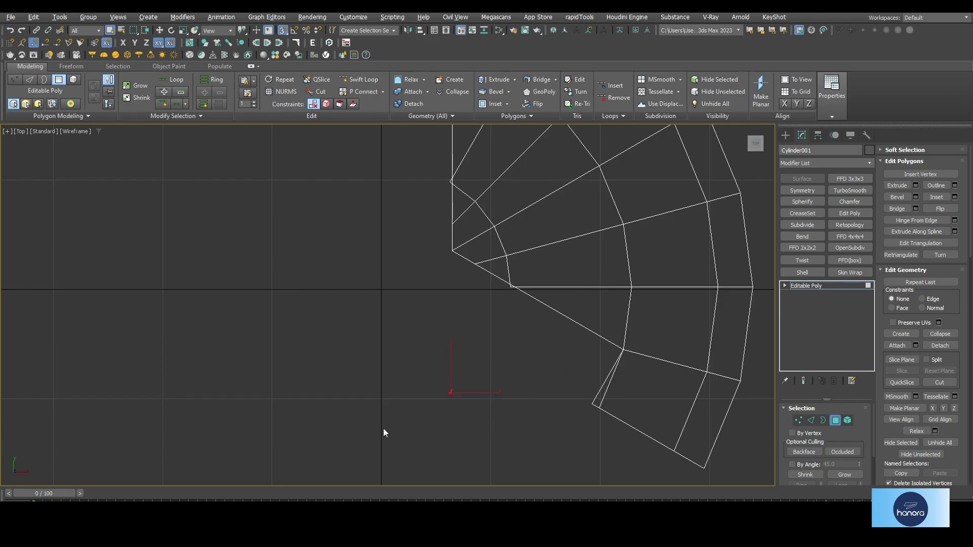
middle_drag(446, 390, 467, 391)
Step: Using Target Weld in vertex mode, merge the first stray vertex onto its neighbour
key(1)
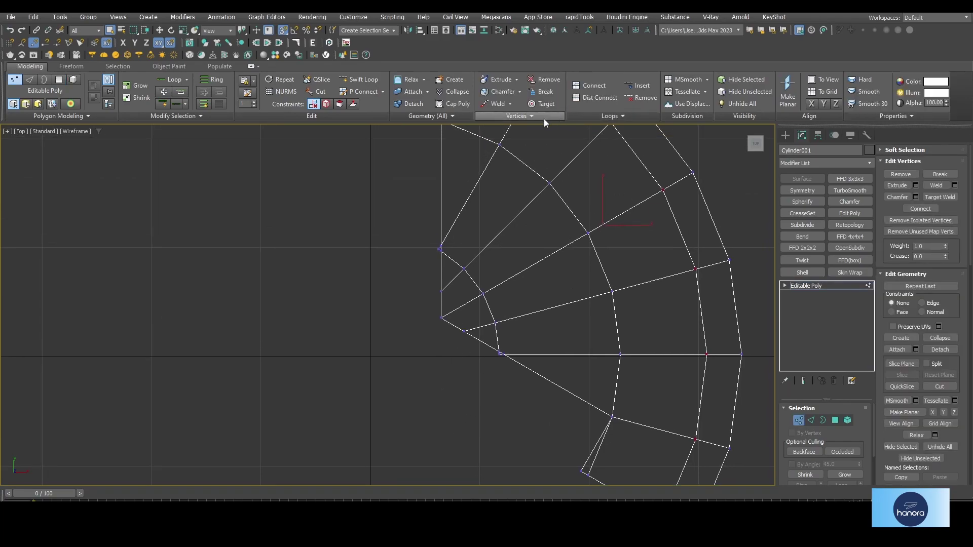
click(542, 103)
scroll(432, 253, up, 2)
scroll(406, 274, up, 3)
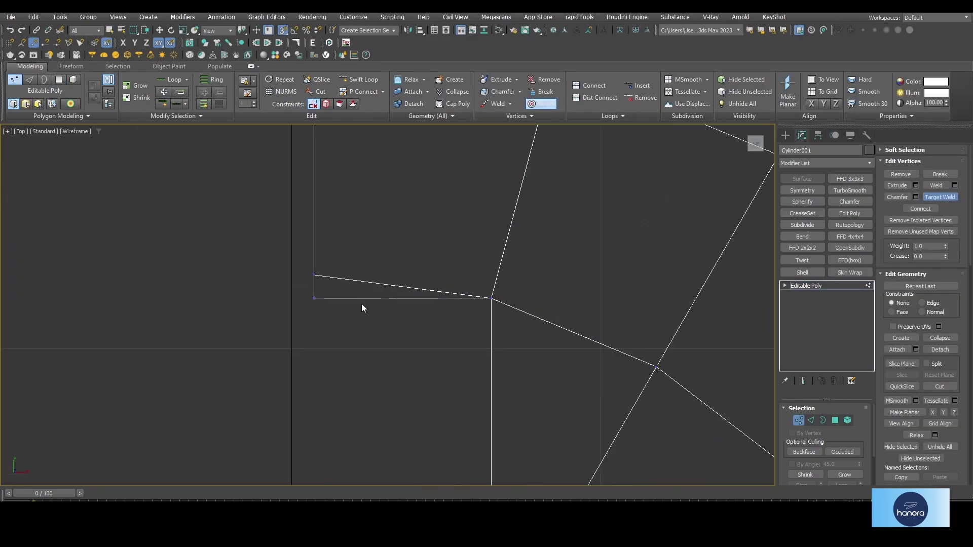
click(313, 302)
scroll(419, 380, up, 2)
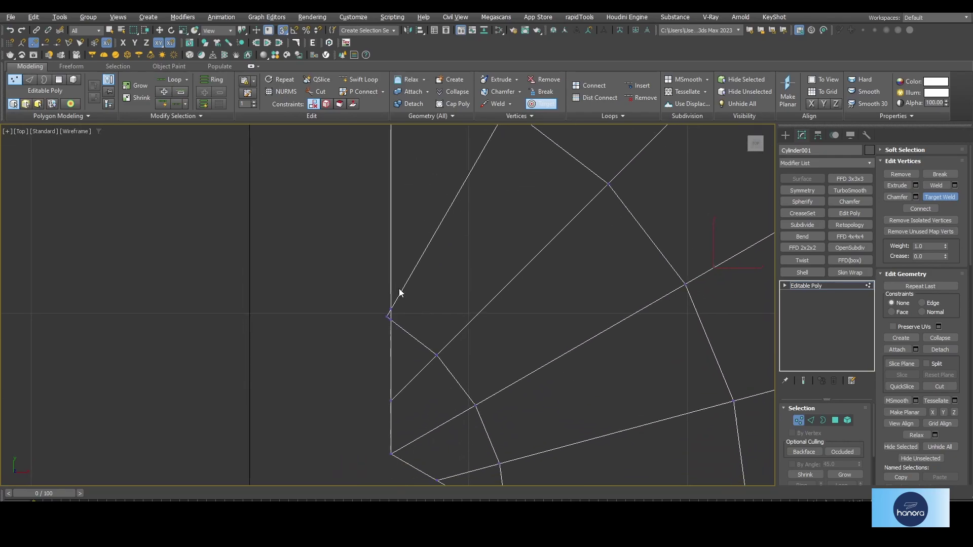
scroll(400, 291, up, 2)
scroll(408, 317, down, 2)
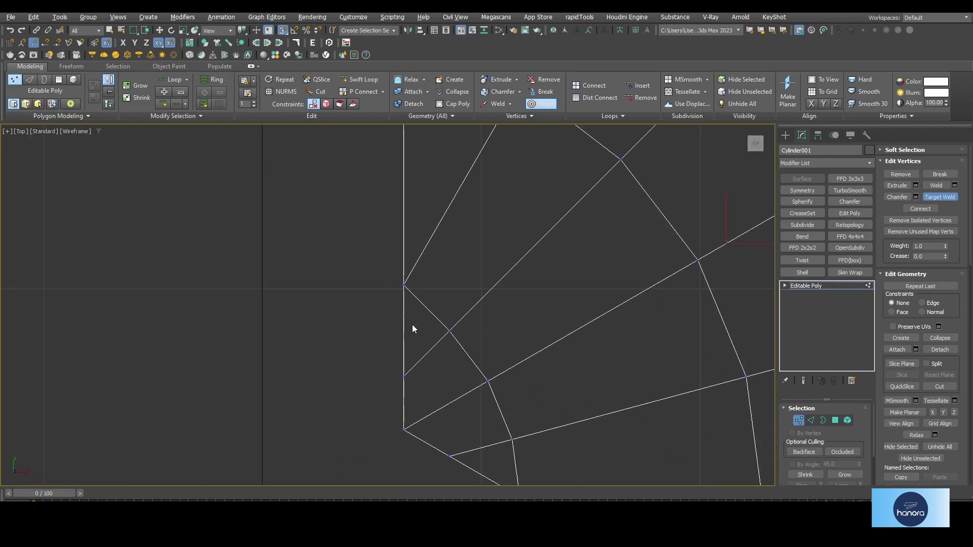
scroll(425, 329, up, 2)
scroll(421, 294, up, 3)
Step: Target-weld the left vertex and the duplicate corner vertex onto their neighbours
click(433, 272)
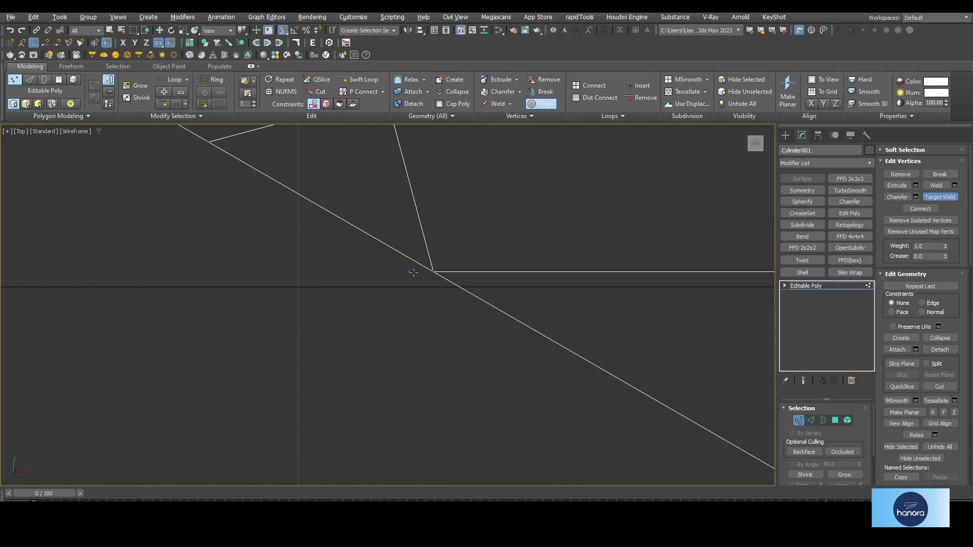
scroll(441, 289, down, 3)
scroll(469, 324, up, 2)
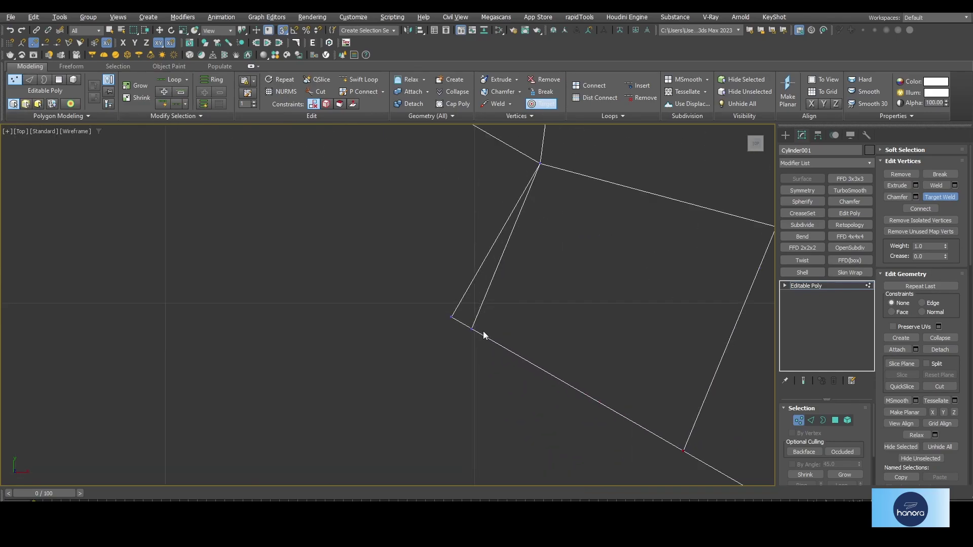
scroll(476, 350, up, 2)
click(448, 350)
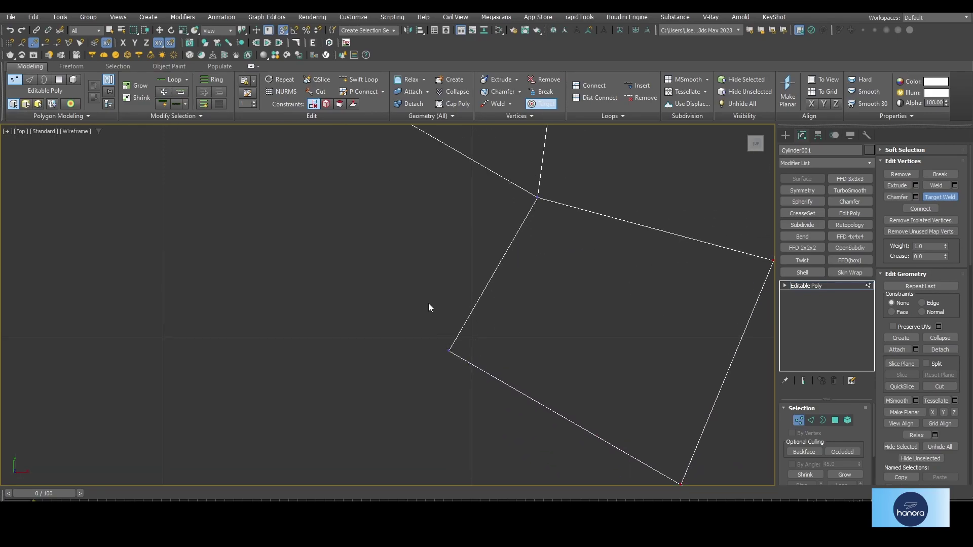
key(alt+c)
scroll(387, 245, down, 2)
scroll(380, 206, down, 2)
mouse_move(380, 206)
middle_down()
mouse_move(384, 232)
mouse_move(432, 246)
middle_up()
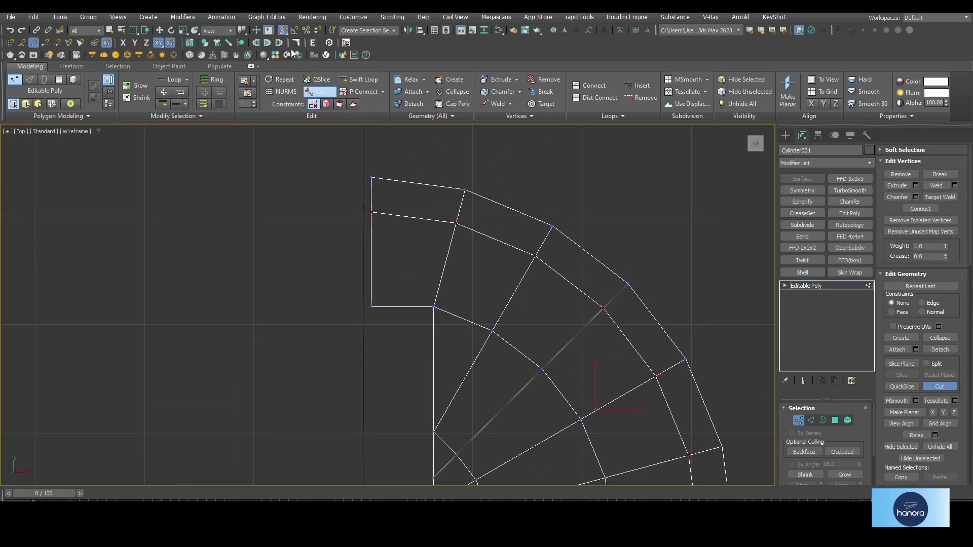
Step: Enable edge-midpoint snapping and cut an edge from the corner vertex to the bottom edge's midpoint
right_click(283, 29)
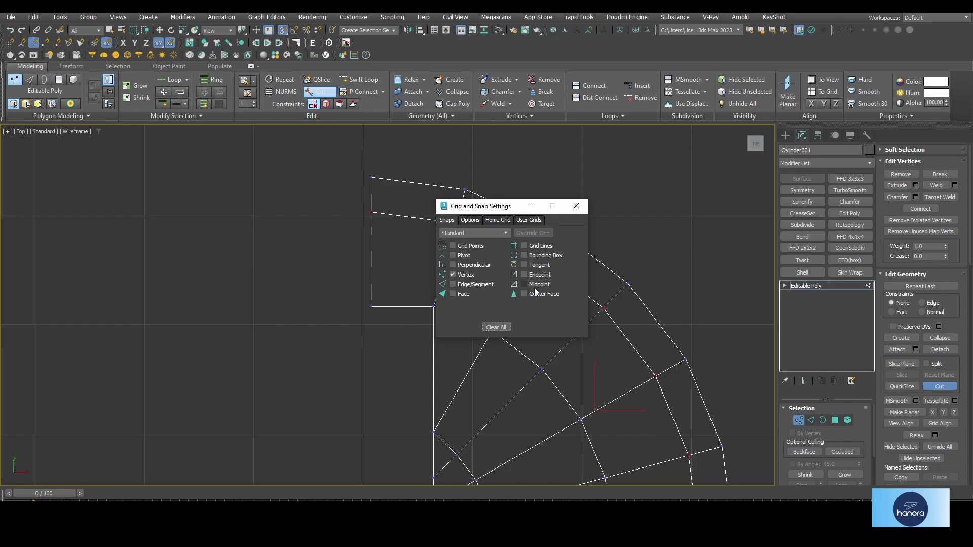
click(541, 288)
click(576, 206)
middle_drag(476, 272, 492, 258)
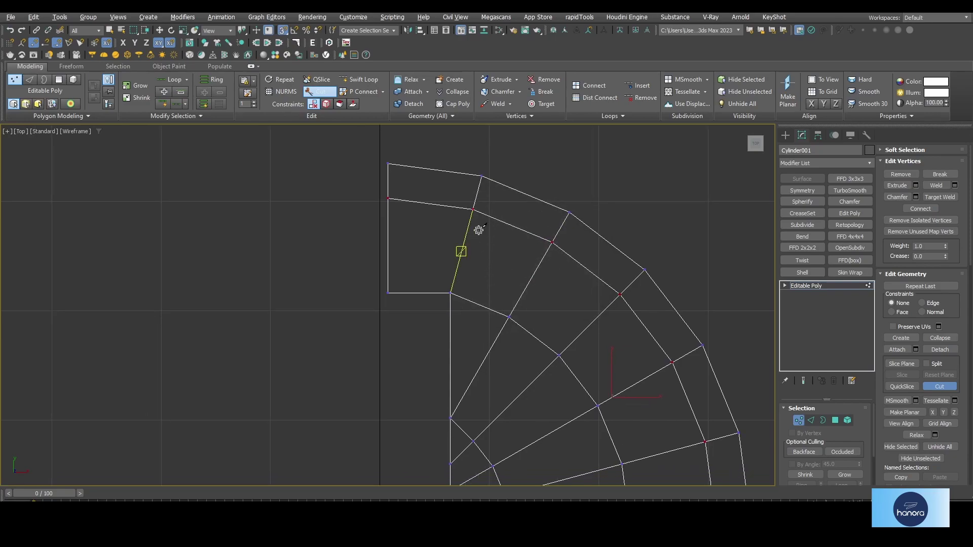
click(472, 209)
click(418, 293)
middle_drag(595, 264, 580, 243)
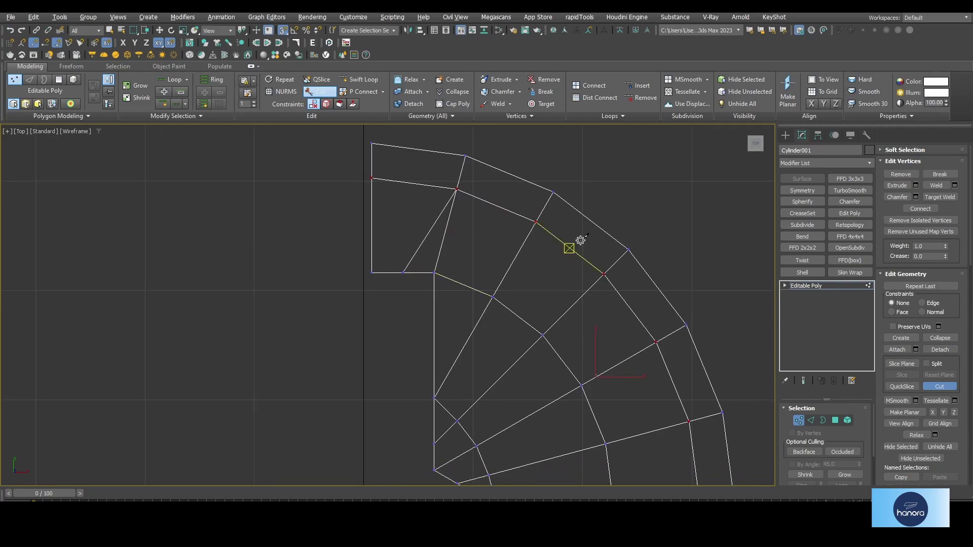
click(532, 229)
Step: Cut the remaining edges linking inner-edge vertices to outer-ring vertices, then exit Cut
click(435, 273)
middle_drag(443, 278, 424, 227)
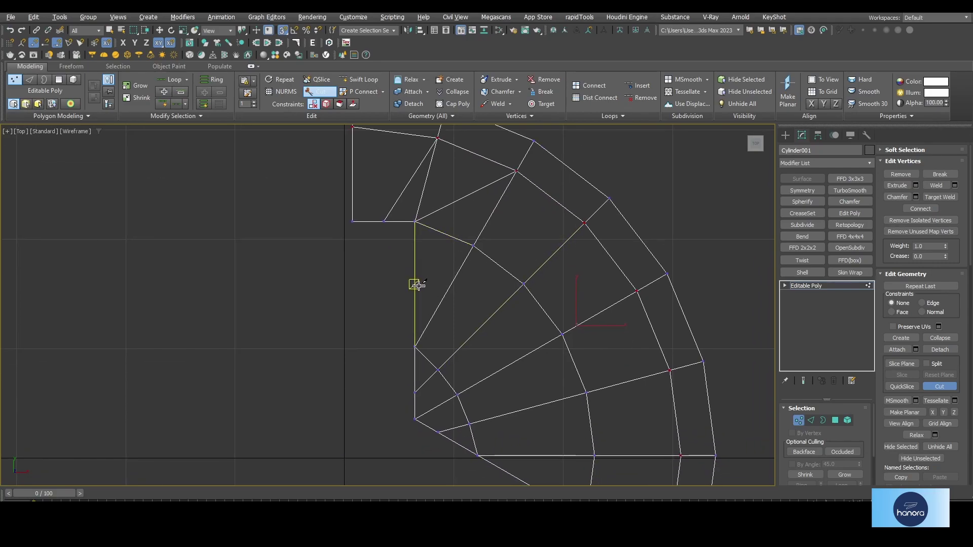
middle_drag(507, 274, 500, 266)
click(578, 216)
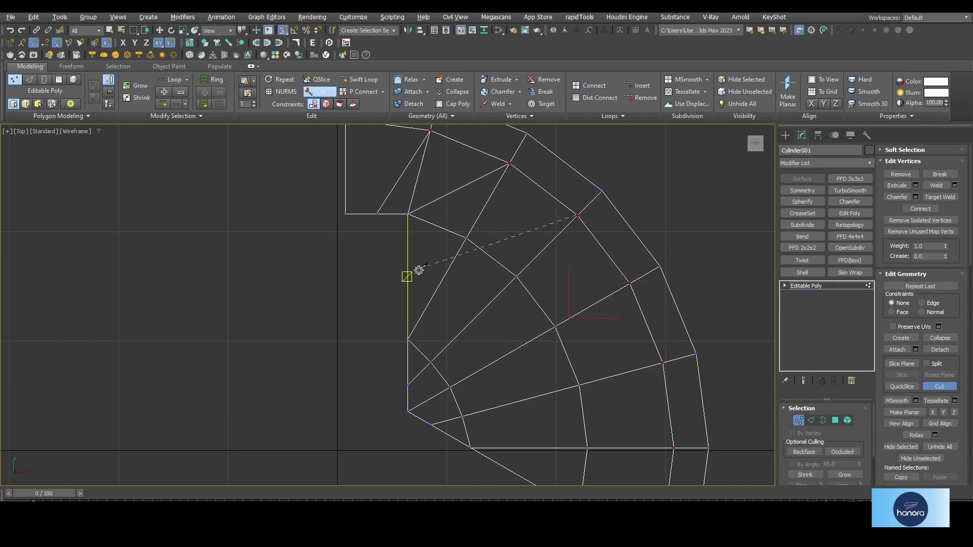
click(408, 277)
middle_drag(489, 309, 491, 295)
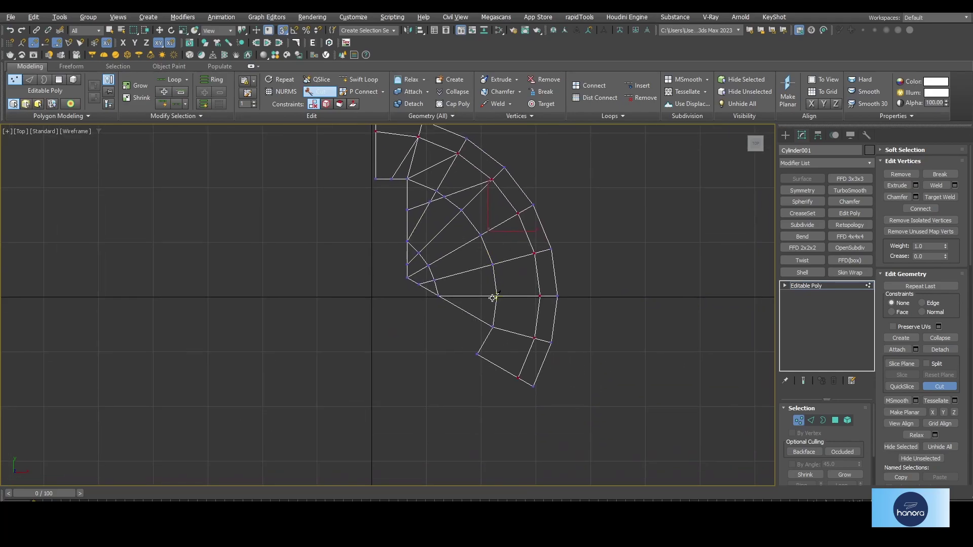
scroll(515, 320, up, 3)
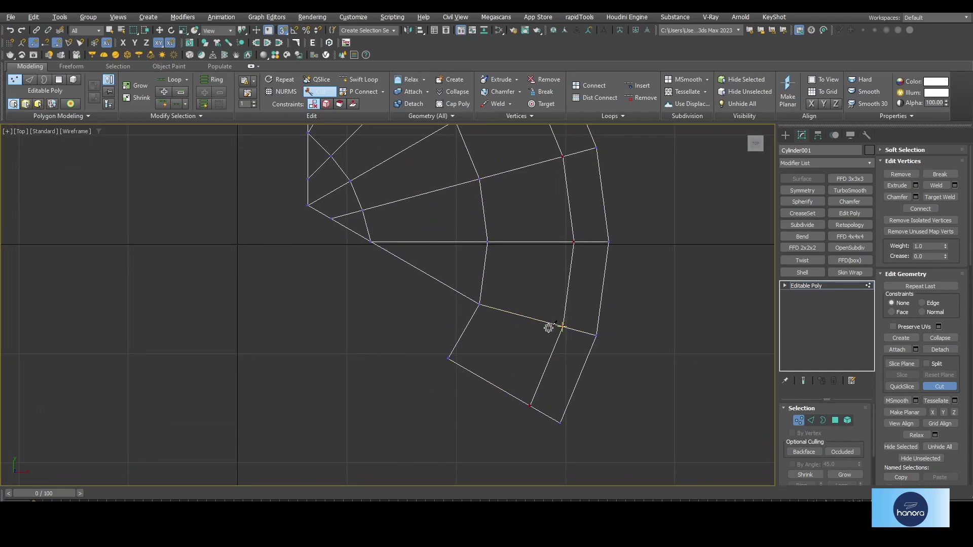
middle_drag(516, 283, 508, 302)
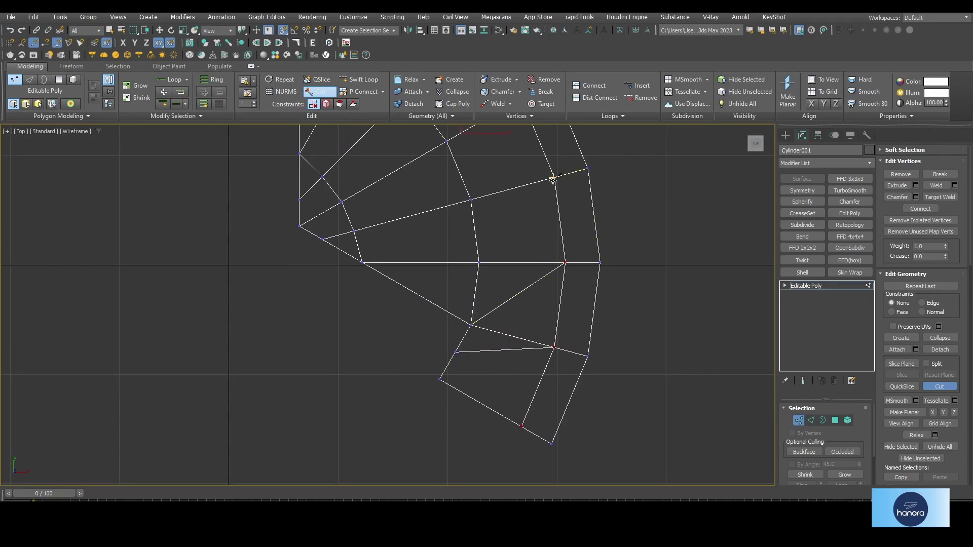
click(416, 294)
click(320, 92)
middle_drag(448, 242, 471, 339)
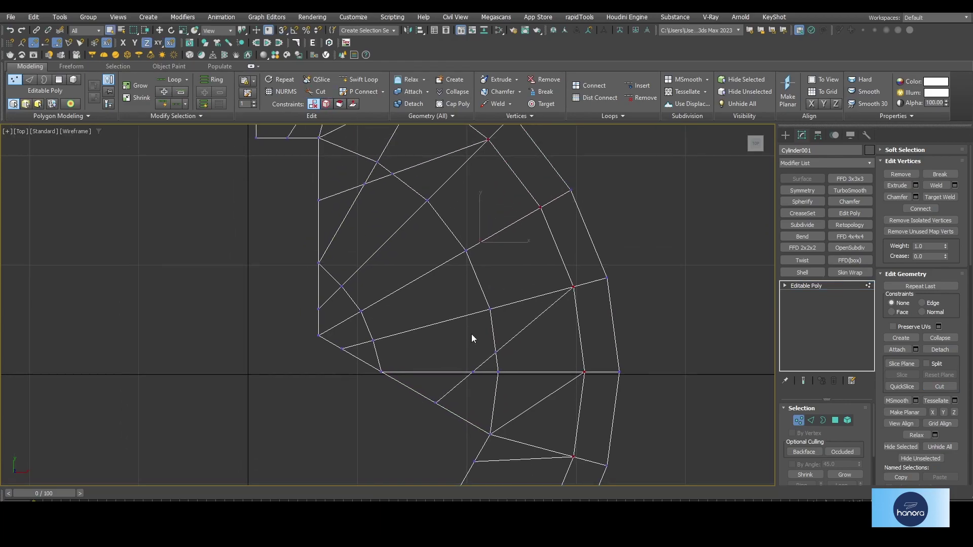
Step: Select polygons near the wedge's bottom and its small inner triangle
key(4)
click(450, 346)
middle_drag(397, 284, 444, 351)
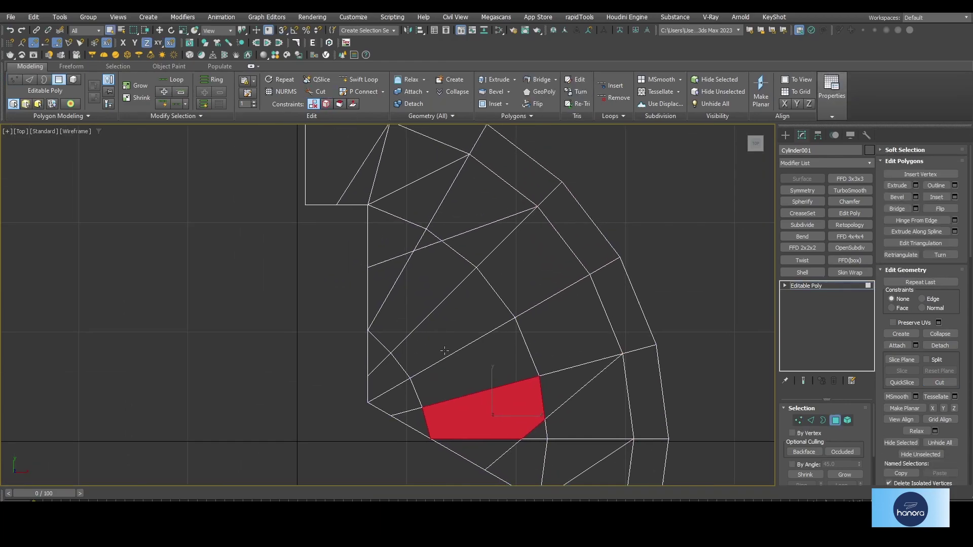
click(393, 280)
scroll(393, 279, down, 3)
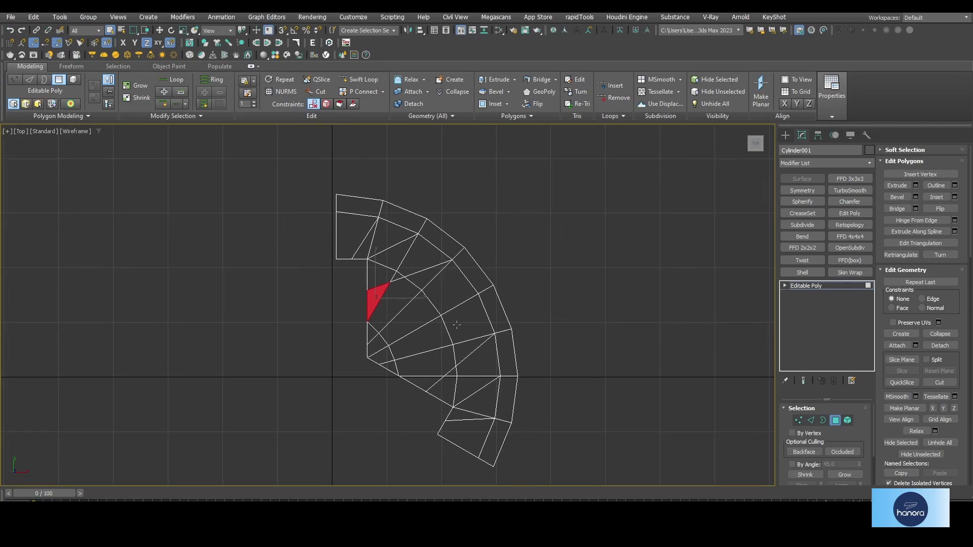
middle_drag(457, 325, 434, 284)
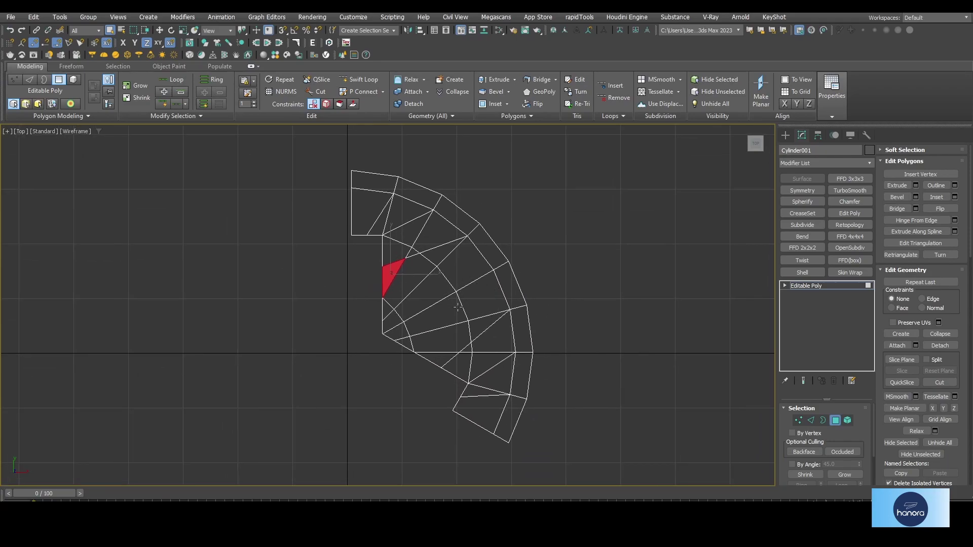
Step: In Edge mode, select the unwanted edges around the wedge's inner corner
click(810, 420)
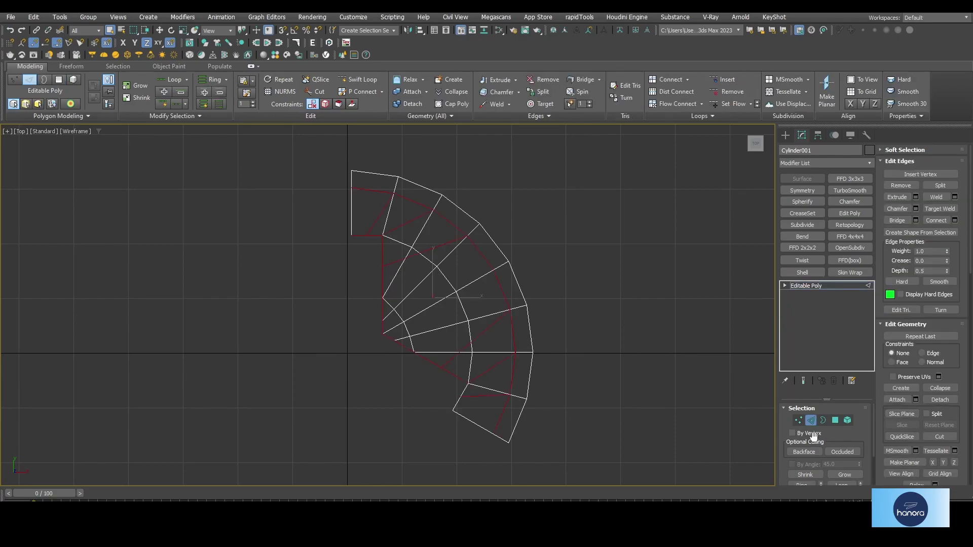
scroll(409, 253, up, 2)
scroll(409, 253, up, 2)
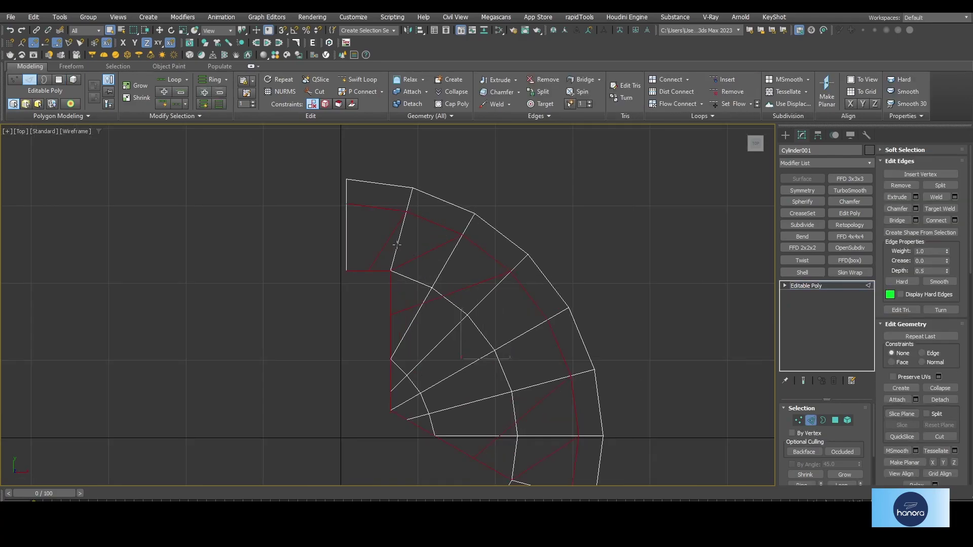
click(397, 245)
middle_drag(437, 267, 412, 217)
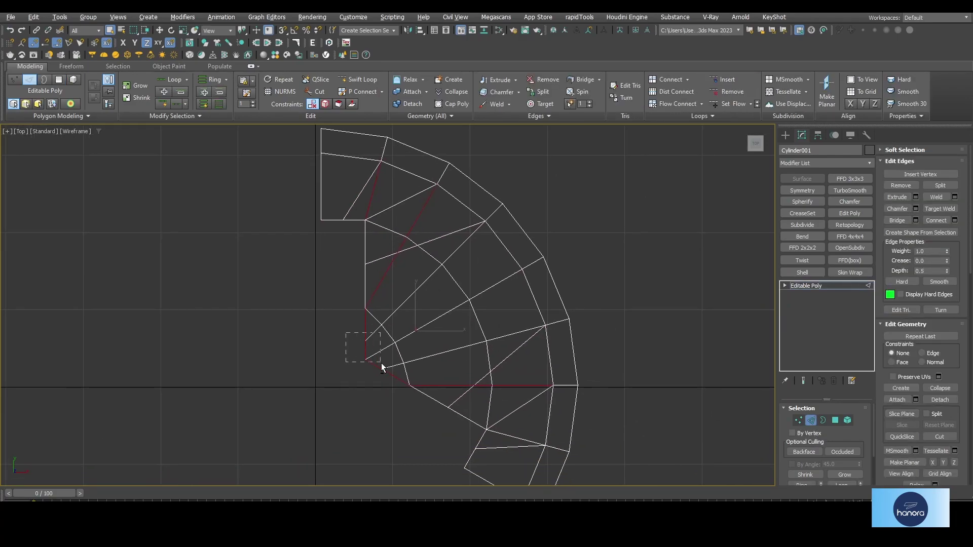
drag(346, 333, 381, 363)
middle_drag(386, 355, 365, 313)
middle_drag(511, 394, 503, 358)
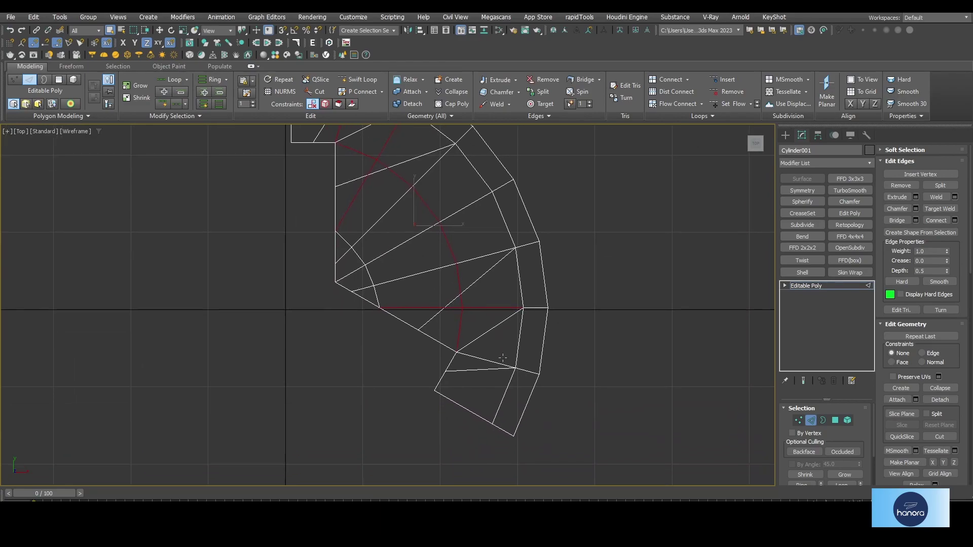
Step: Add the remaining upper and lower diagonal edges to the edge selection
ctrl+click(482, 358)
middle_drag(368, 270, 378, 307)
click(415, 232)
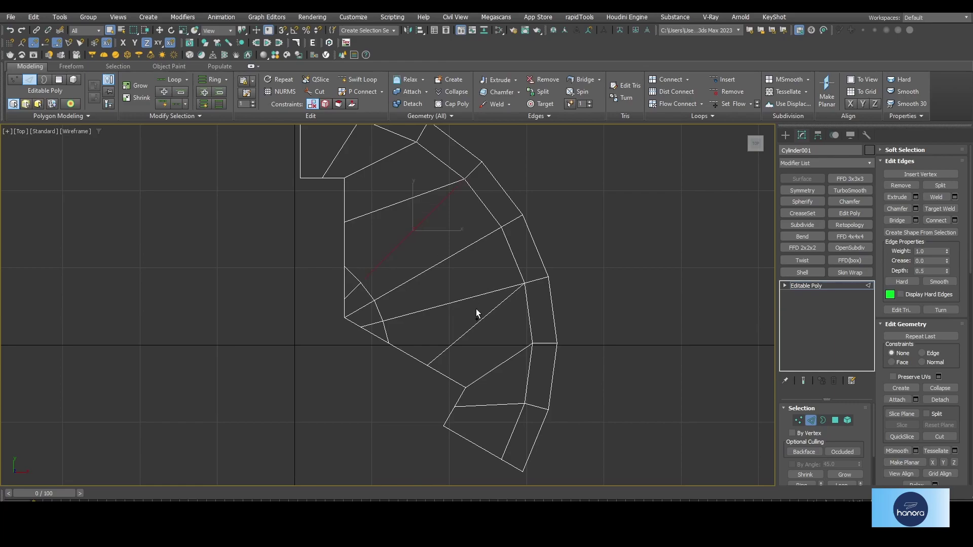
ctrl+click(468, 298)
middle_drag(464, 295, 474, 308)
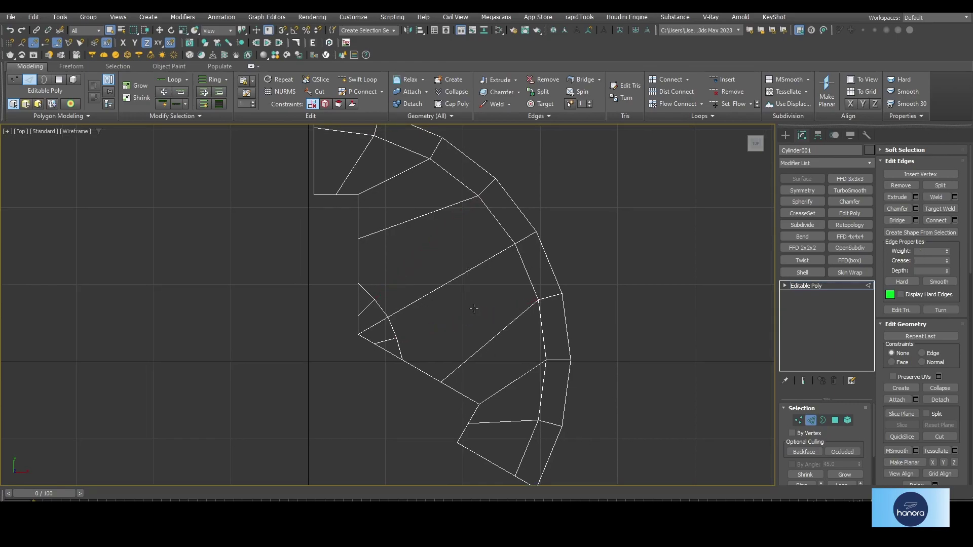
middle_drag(371, 271, 380, 290)
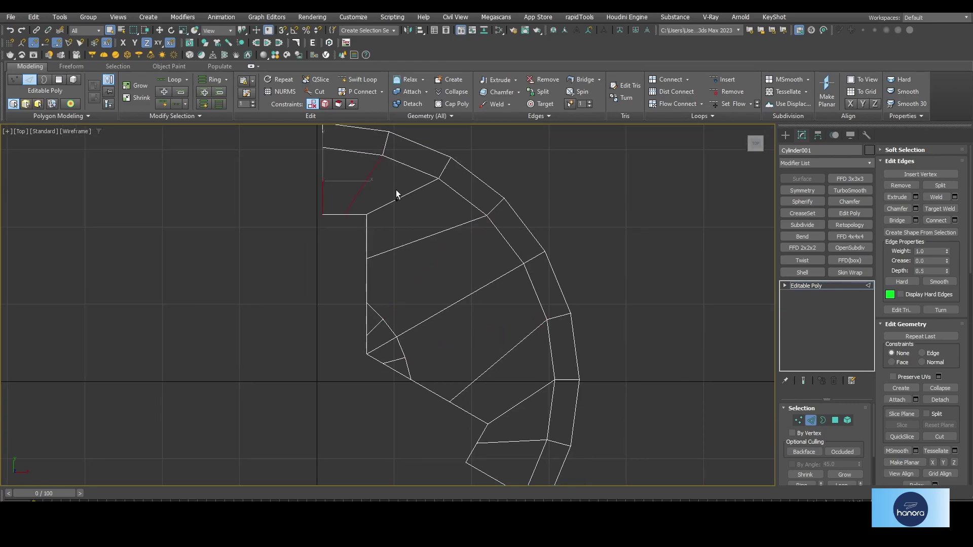
middle_drag(453, 295, 433, 189)
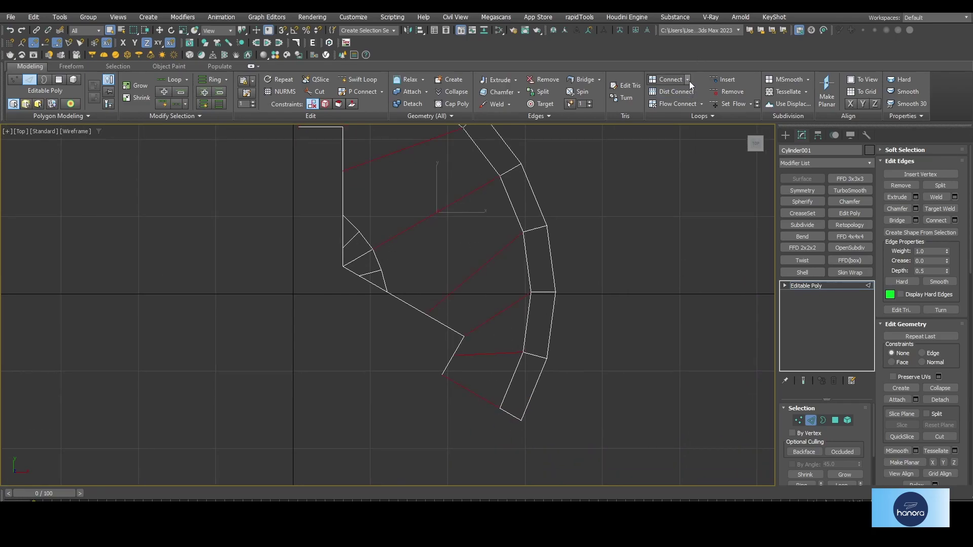
Step: Connect the selected edges with 2 segments, pinched 55 toward the outer ring
click(688, 94)
middle_drag(567, 213, 532, 219)
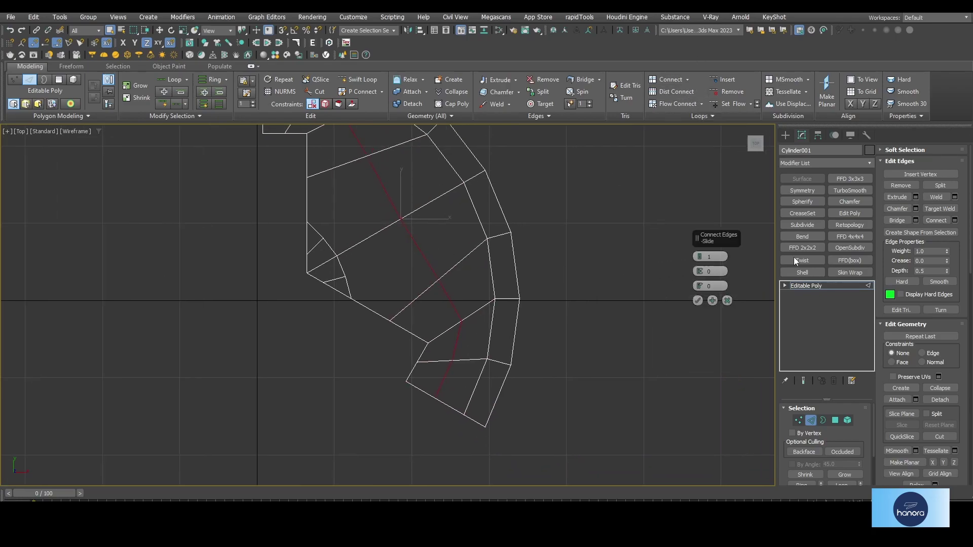
click(700, 257)
middle_drag(464, 227, 466, 301)
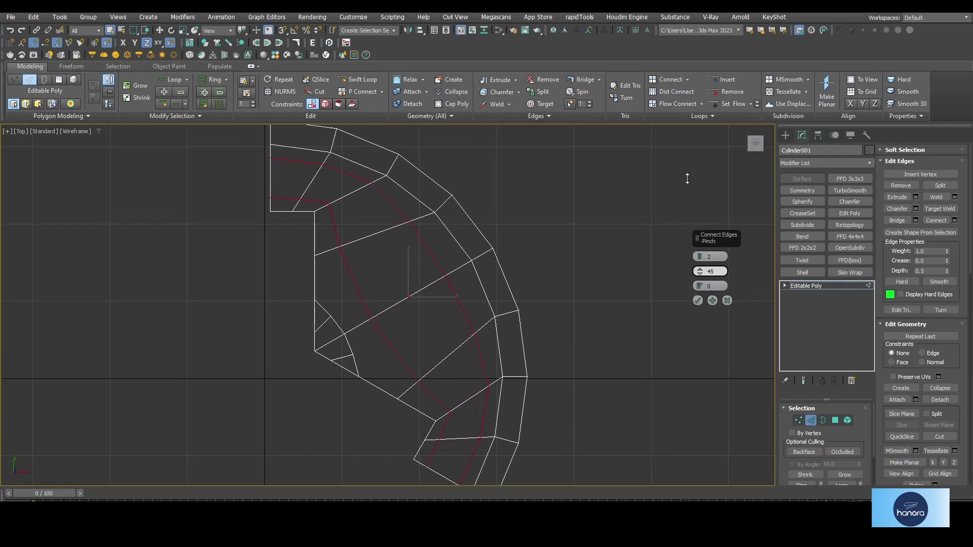
drag(688, 160, 690, 162)
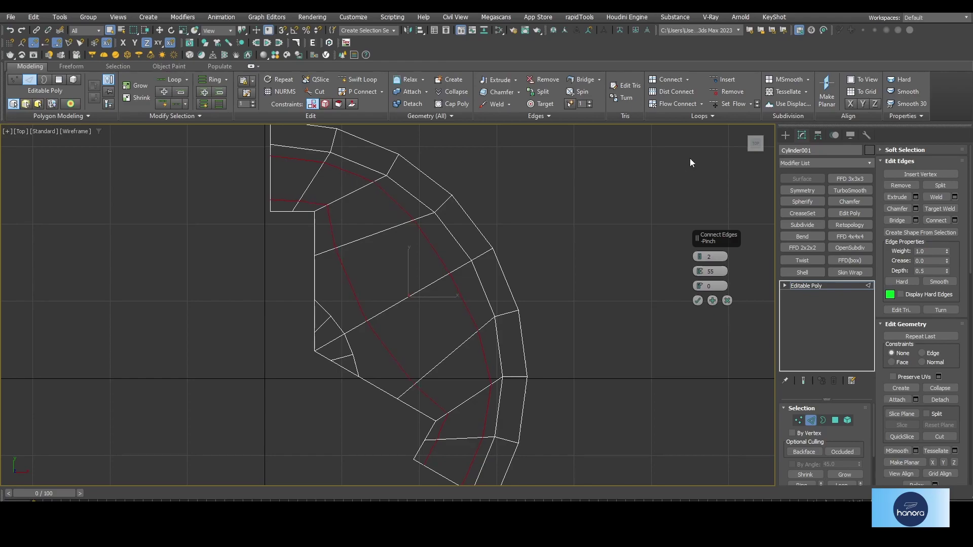
click(702, 302)
Step: Select an inner-side edge and switch on the Cut tool
middle_drag(587, 321, 591, 311)
click(355, 273)
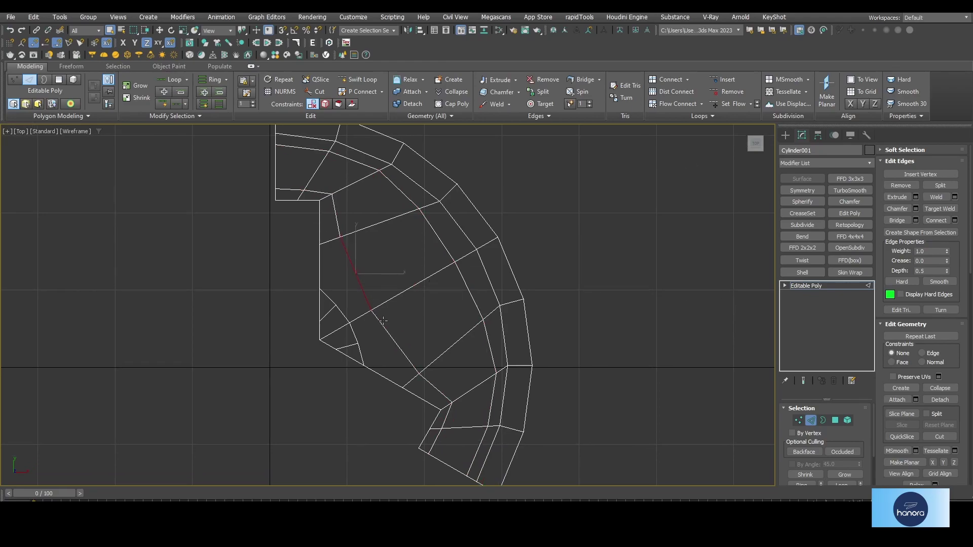
middle_drag(388, 309, 413, 319)
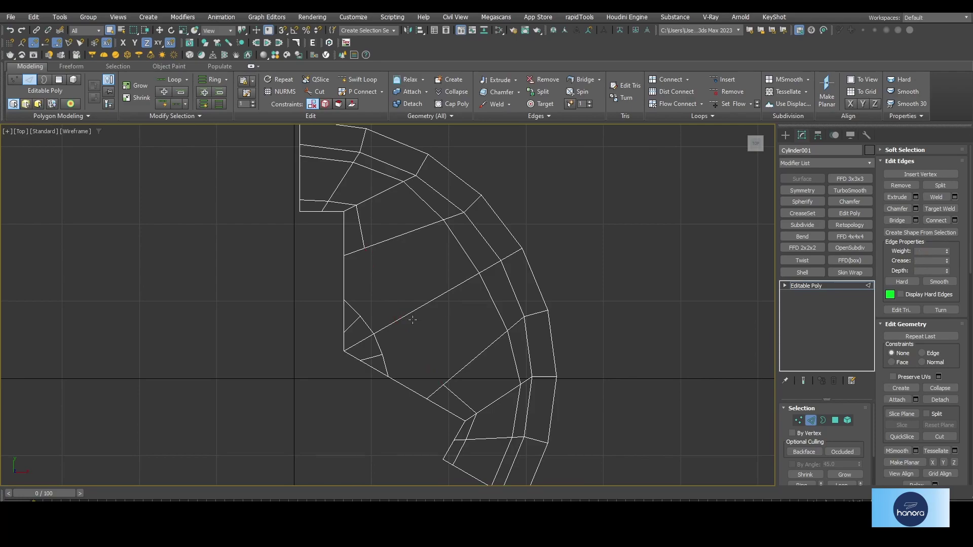
key(alt+c)
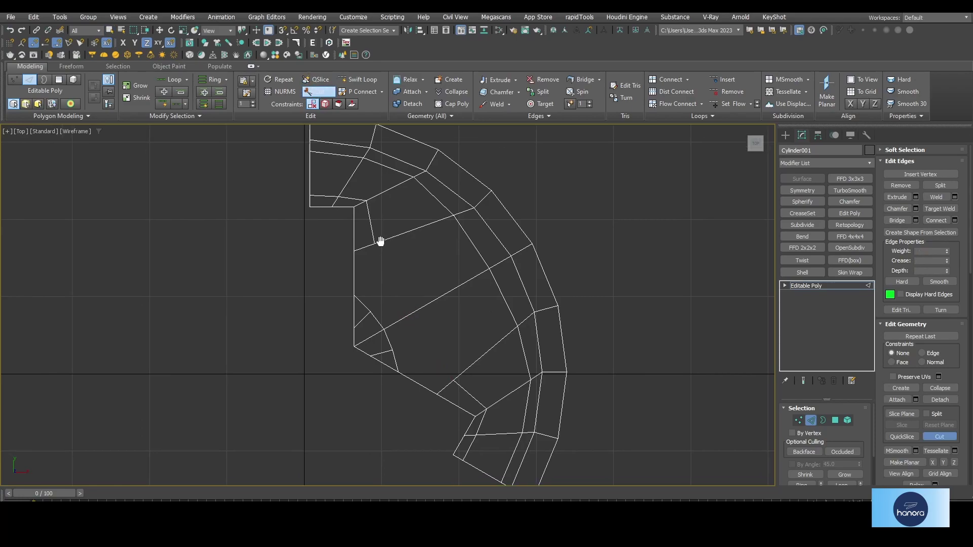
Step: In Vertex mode, cut new edges across the wedge's inner faces
scroll(381, 248, up, 5)
middle_drag(381, 251, 382, 252)
key(1)
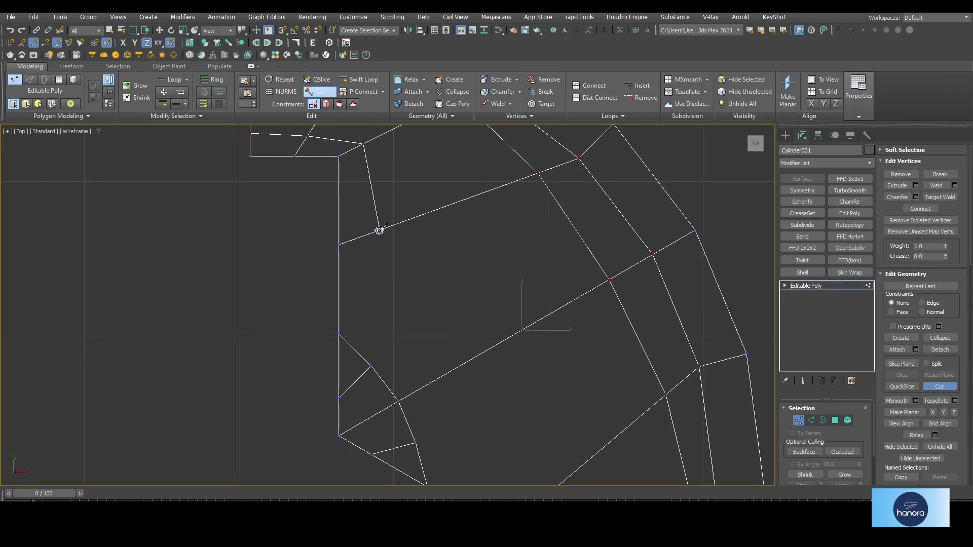
click(379, 230)
middle_drag(383, 308, 374, 245)
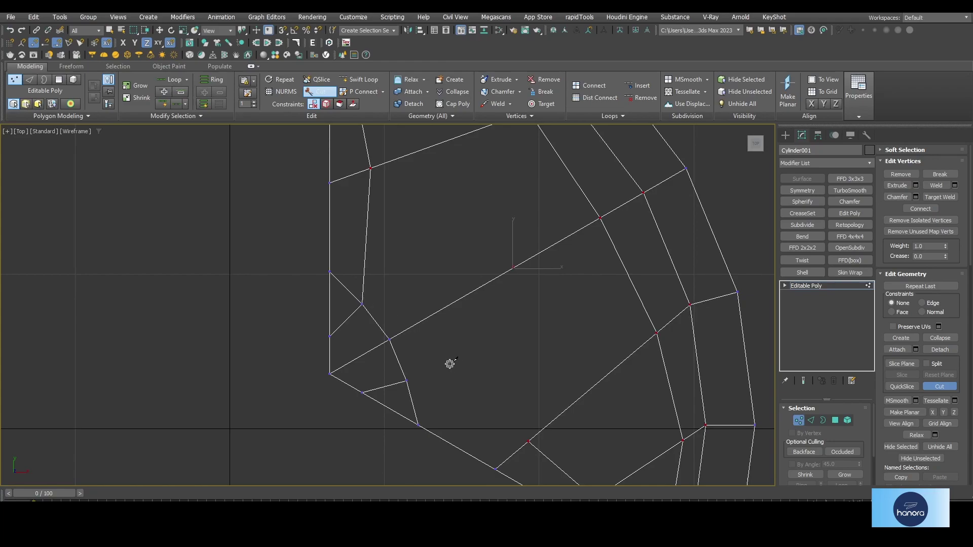
middle_drag(450, 364, 390, 303)
click(457, 320)
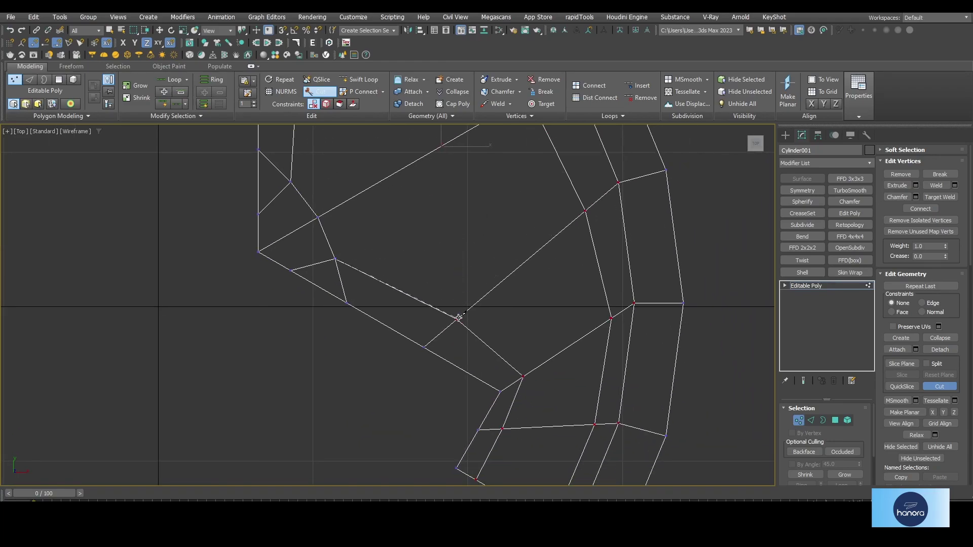
middle_drag(389, 210, 387, 278)
scroll(378, 279, down, 2)
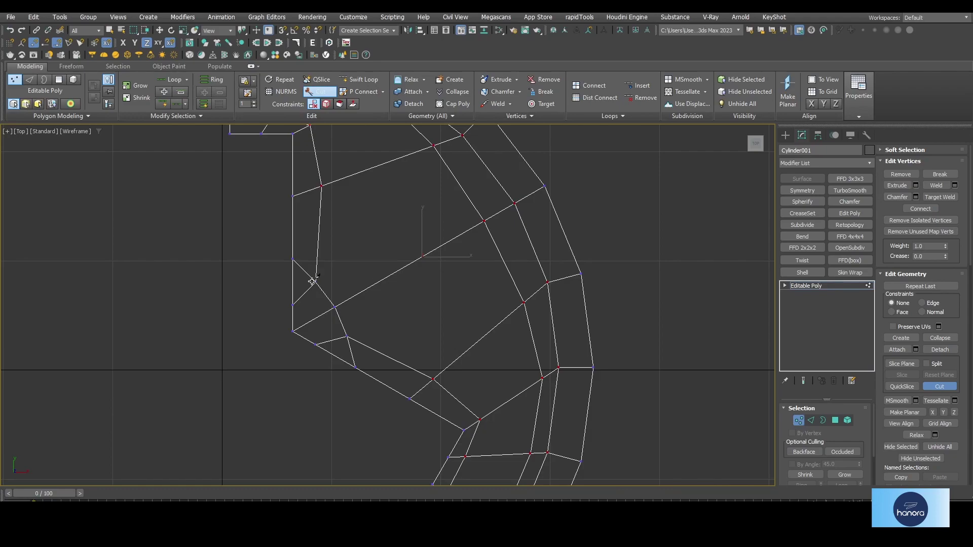
click(314, 281)
click(484, 221)
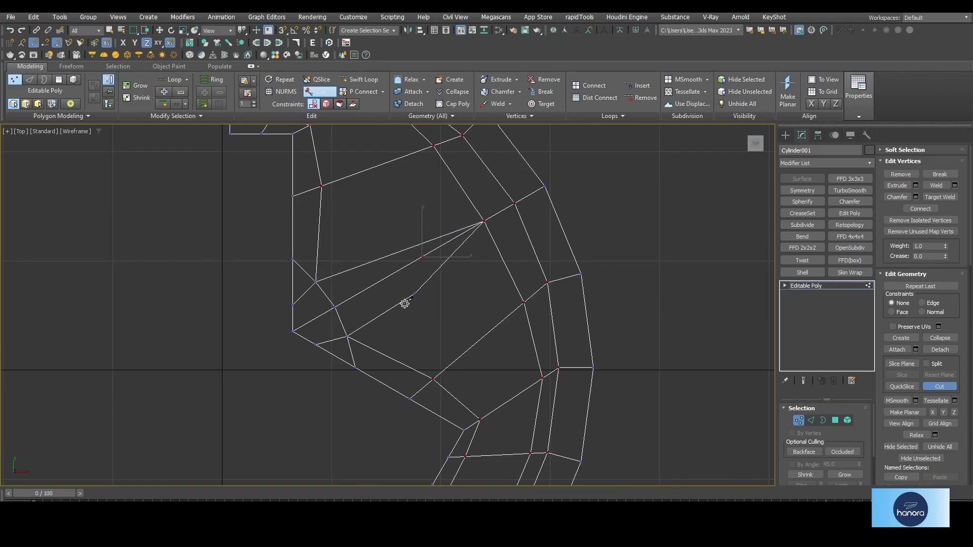
click(347, 337)
right_click(441, 306)
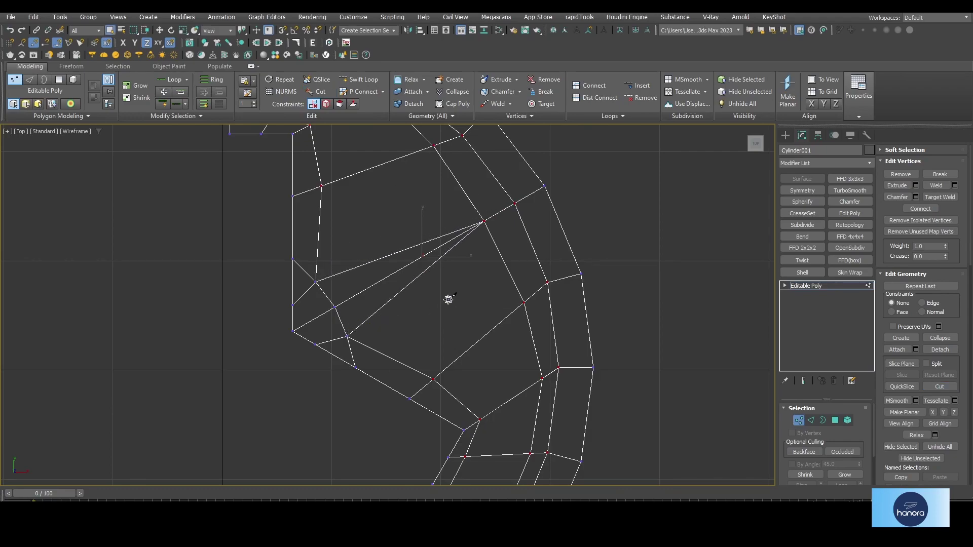
Step: Select the new cut edges in Edge mode, then clear the selection
key(2)
click(379, 282)
middle_drag(335, 283, 353, 290)
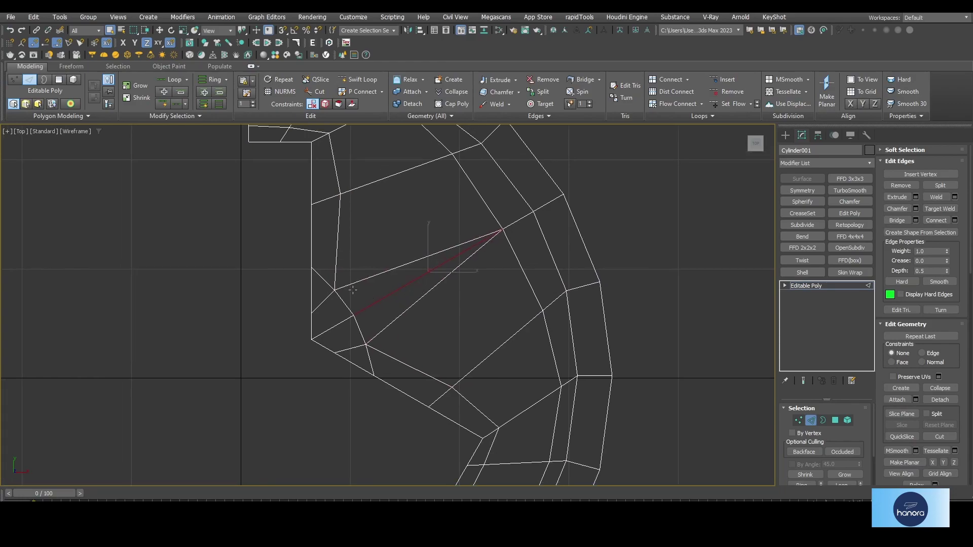
click(370, 356)
middle_drag(428, 321, 440, 322)
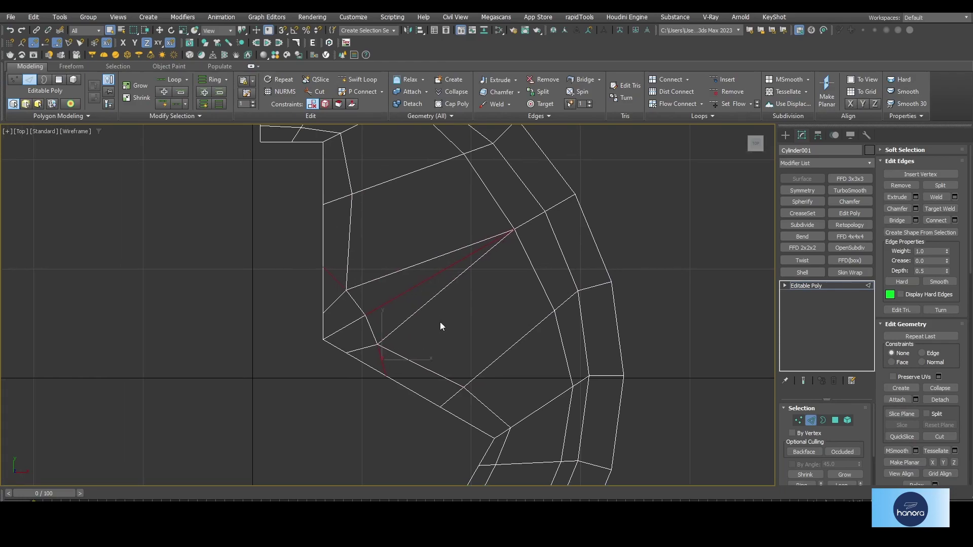
click(440, 323)
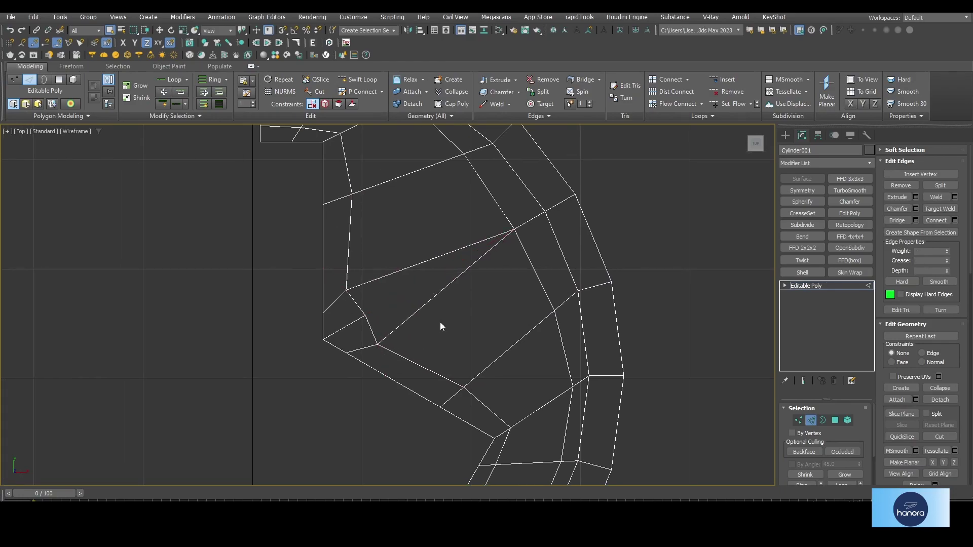
Step: Return to object level and set the Angle Snap to 120 degrees
click(800, 420)
scroll(597, 297, down, 3)
middle_drag(556, 299, 518, 286)
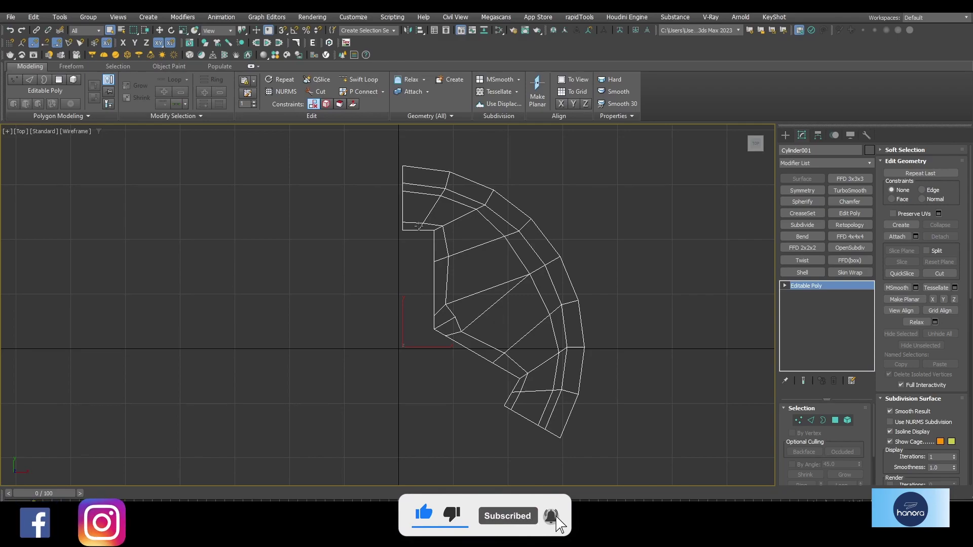
mouse_move(554, 358)
middle_down()
mouse_move(438, 337)
mouse_move(507, 331)
middle_up()
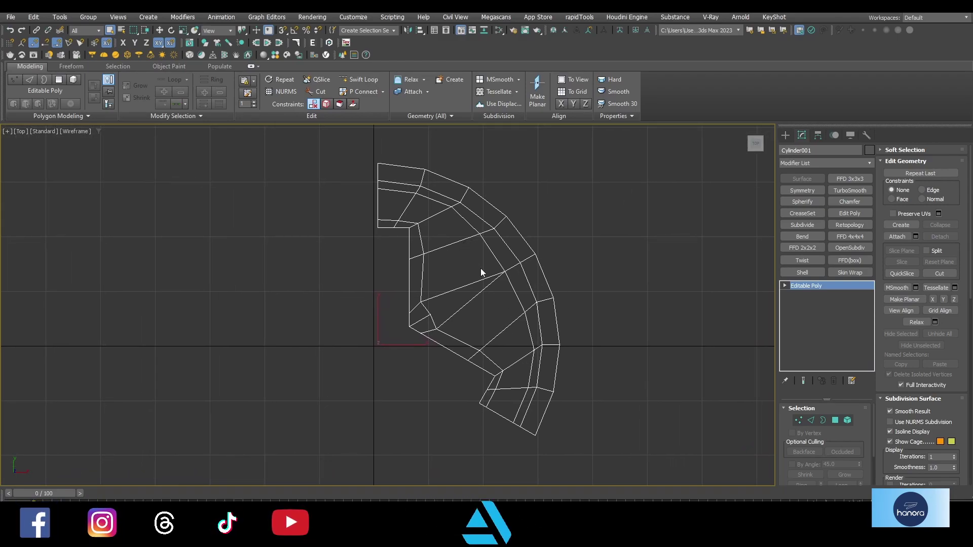
right_click(293, 33)
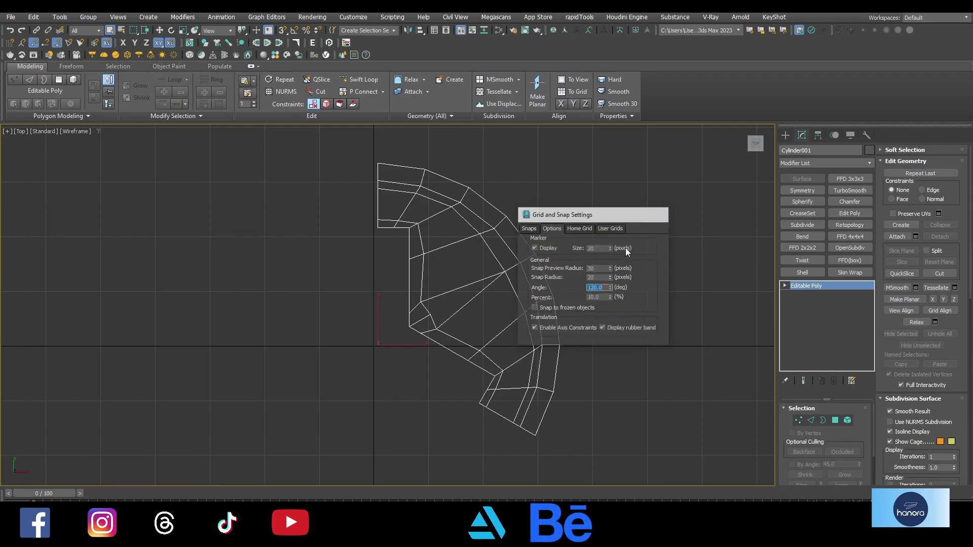
Step: Make two 120° rotated instance copies of the wedge around the centre
click(657, 214)
key(e)
middle_drag(381, 308, 412, 295)
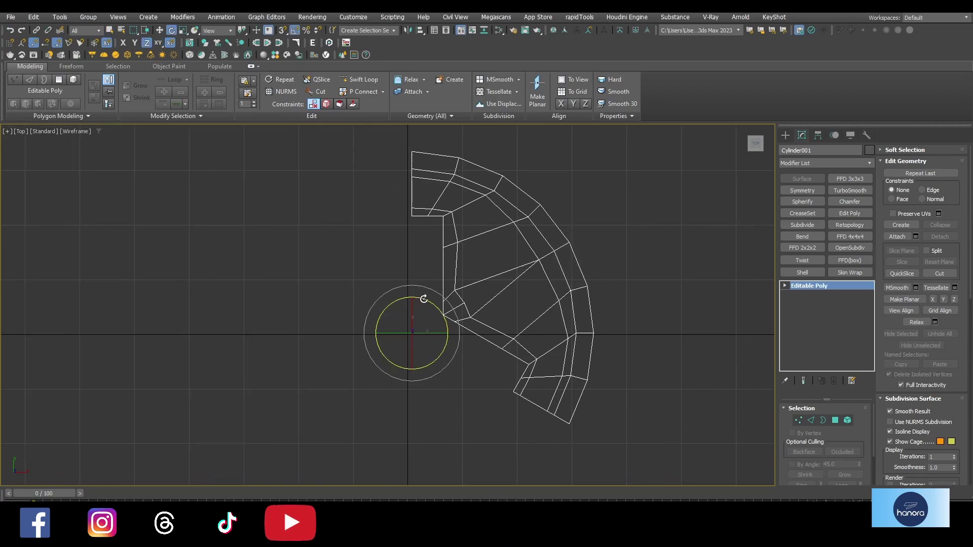
shift+drag(412, 295, 428, 302)
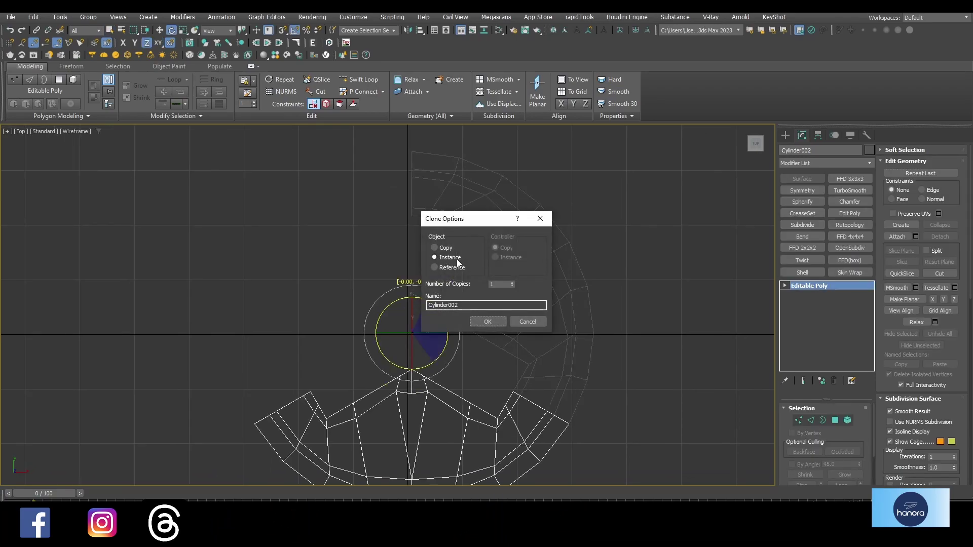
click(512, 282)
click(494, 322)
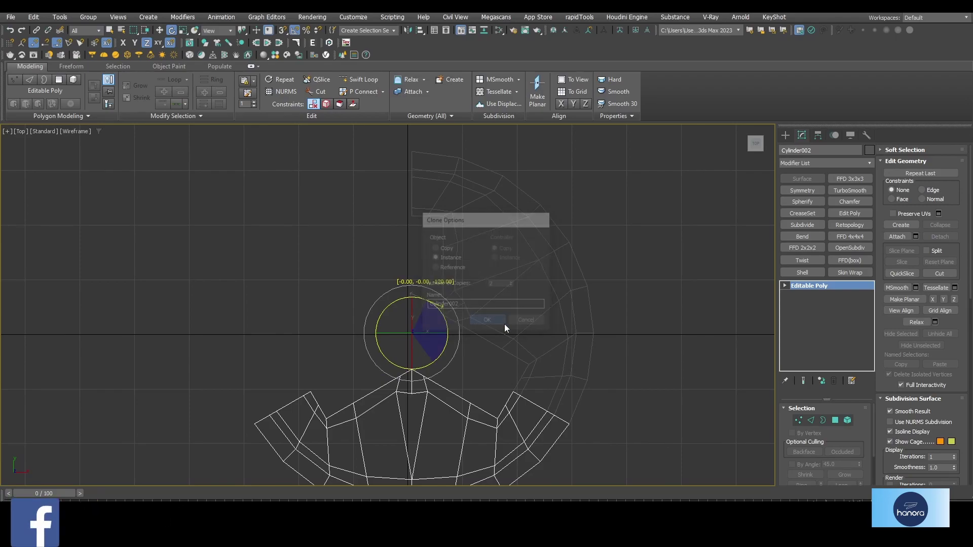
mouse_move(503, 324)
middle_down()
mouse_move(528, 320)
mouse_move(482, 316)
middle_up()
Step: Enable Edge constraint and slide a vertex of the right-hand segment along its edge
click(559, 314)
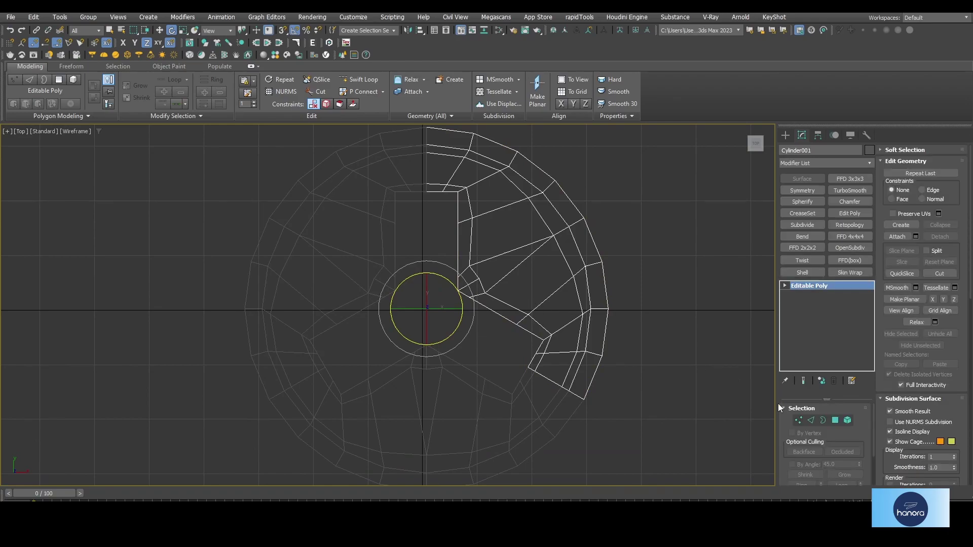
click(801, 419)
middle_drag(430, 187, 434, 208)
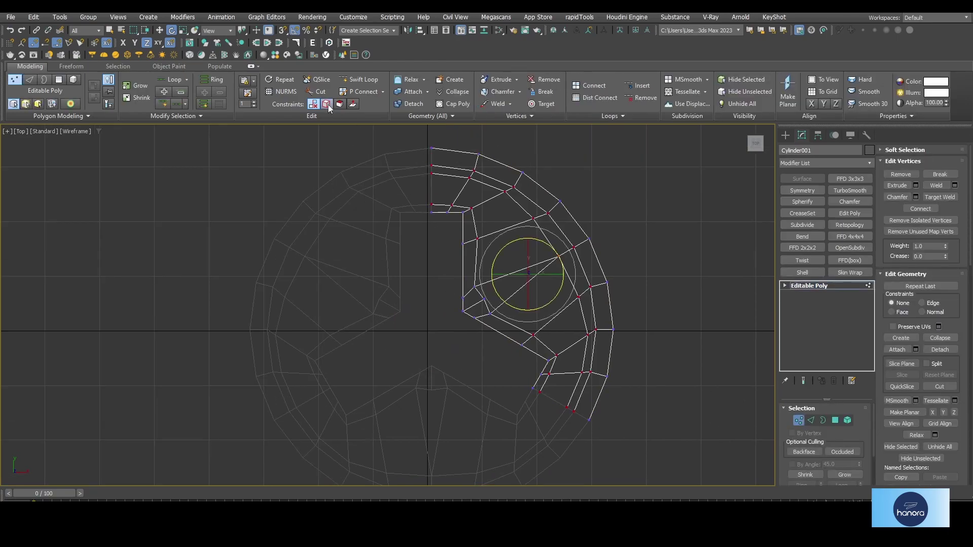
click(326, 104)
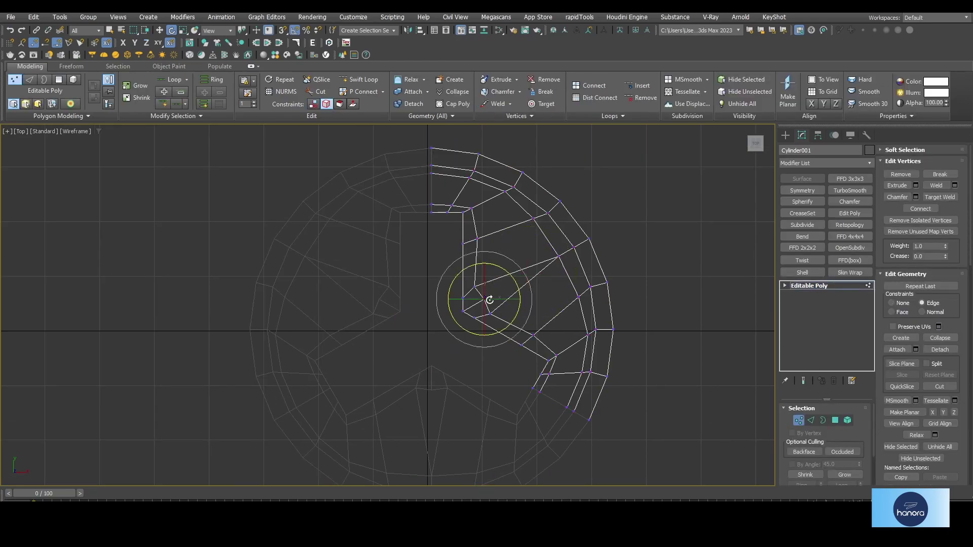
scroll(494, 298, up, 1)
scroll(499, 294, up, 2)
key(w)
scroll(545, 279, up, 1)
scroll(545, 279, up, 2)
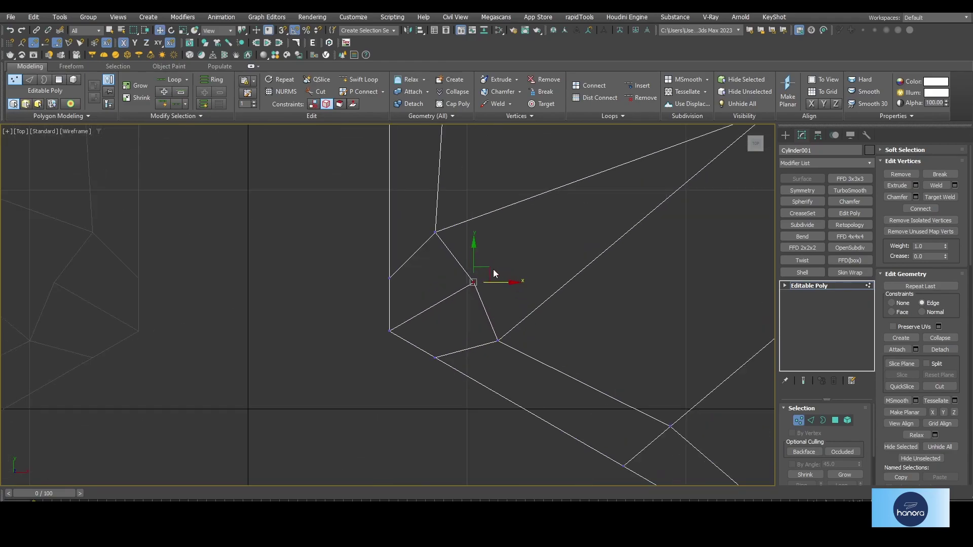
drag(481, 275, 466, 287)
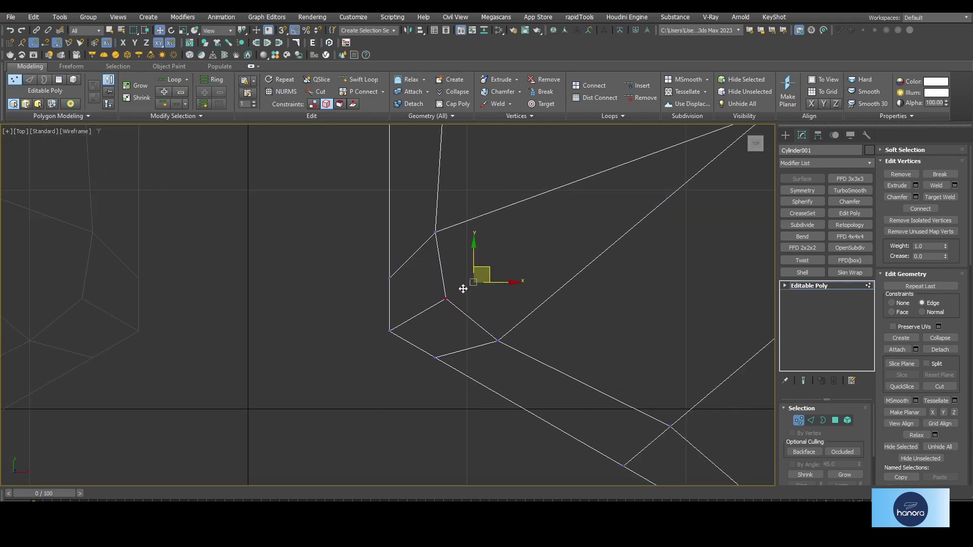
scroll(463, 289, down, 3)
Step: Slide the paired side vertices and the inner-left vertex along their edges
ctrl+click(572, 399)
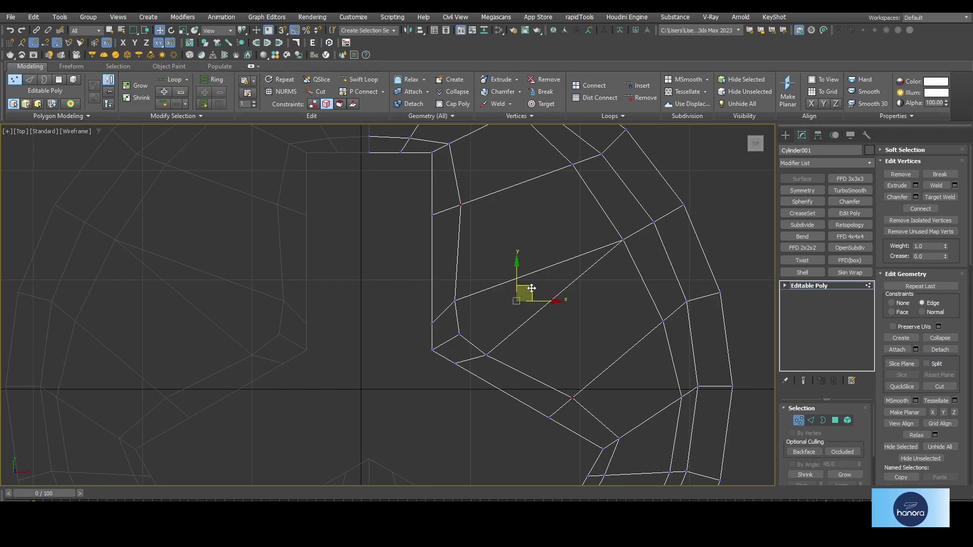
drag(531, 288, 522, 291)
middle_drag(505, 246, 467, 281)
click(534, 200)
ctrl+click(630, 357)
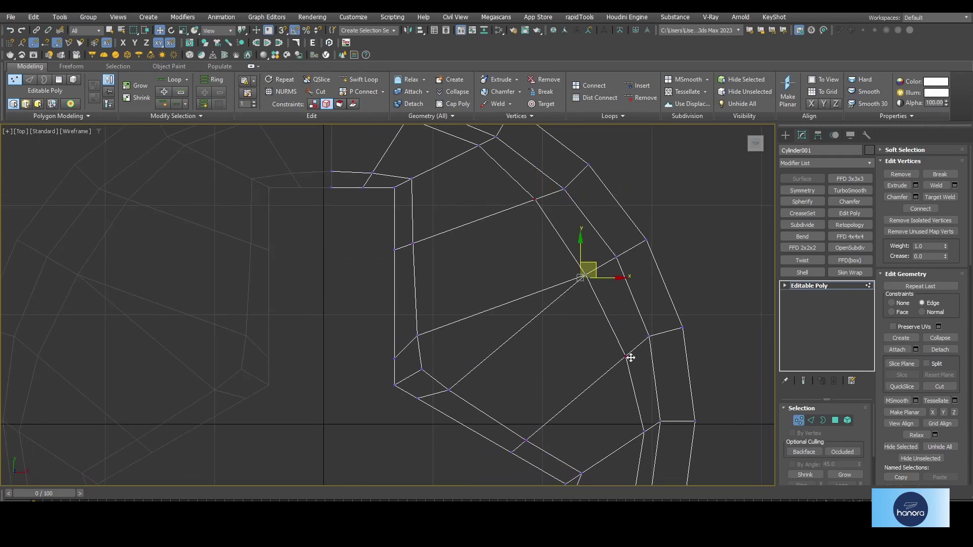
drag(591, 277, 596, 273)
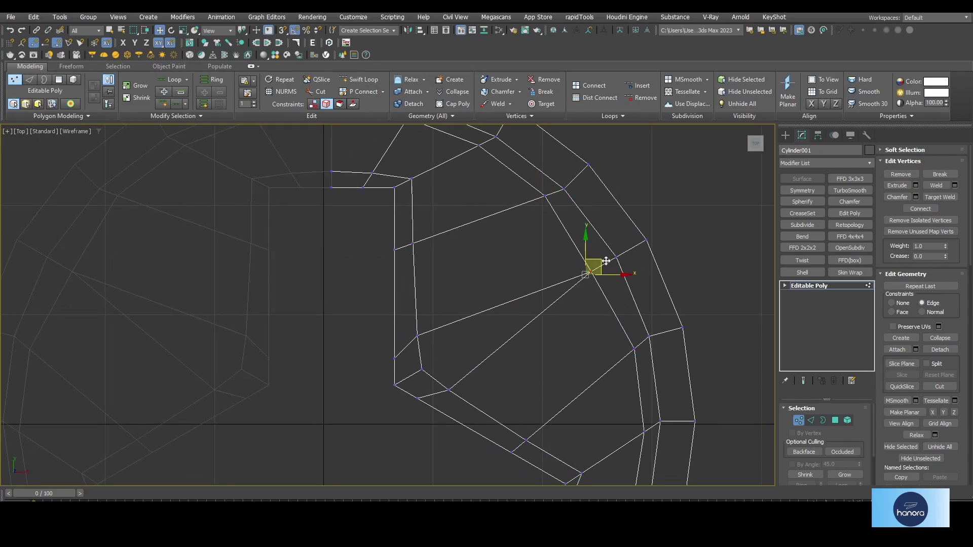
middle_drag(608, 261, 616, 276)
click(408, 253)
middle_drag(399, 237, 403, 229)
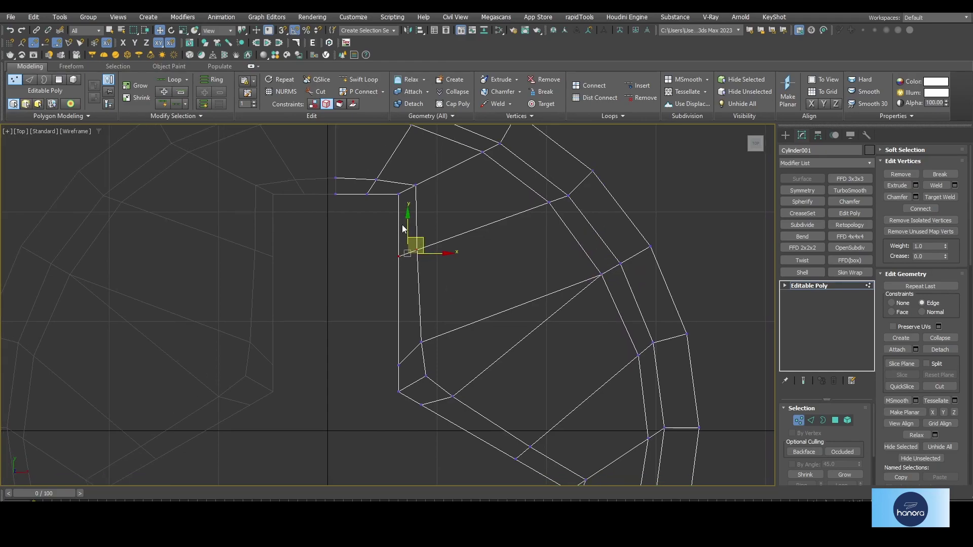
drag(402, 229, 402, 177)
Step: Adjust the lower inner vertex, then select all three segments and Make Unique
scroll(364, 166, down, 3)
click(479, 358)
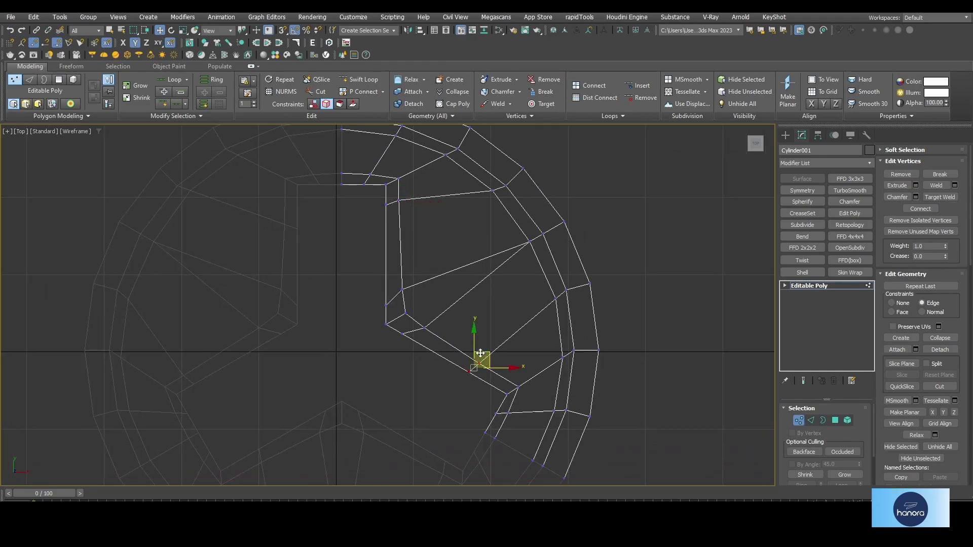
drag(481, 353, 493, 363)
middle_drag(427, 308, 441, 363)
click(765, 420)
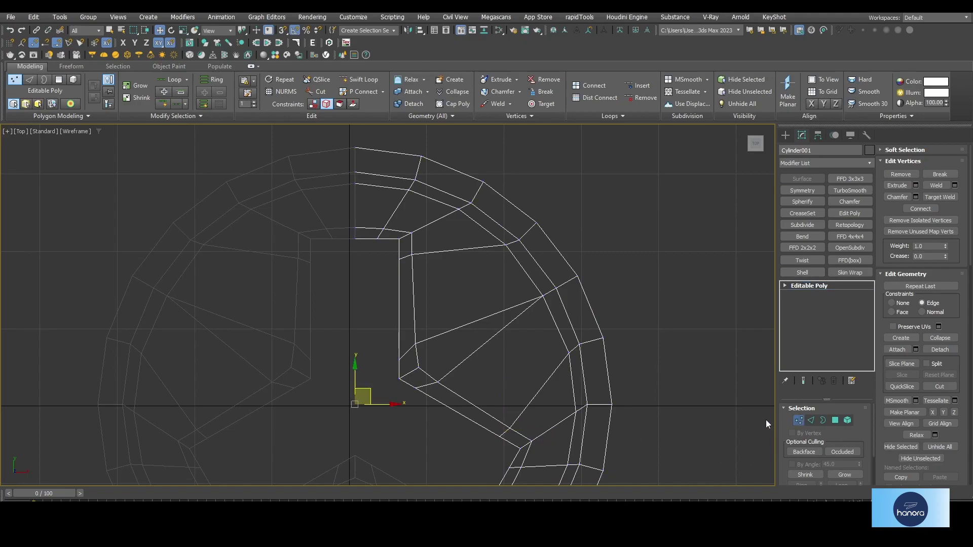
scroll(765, 419, down, 3)
key(ctrl+a)
click(804, 381)
Step: Confirm Make Unique and attach the left and bottom segments to Cylinder001
key(Return)
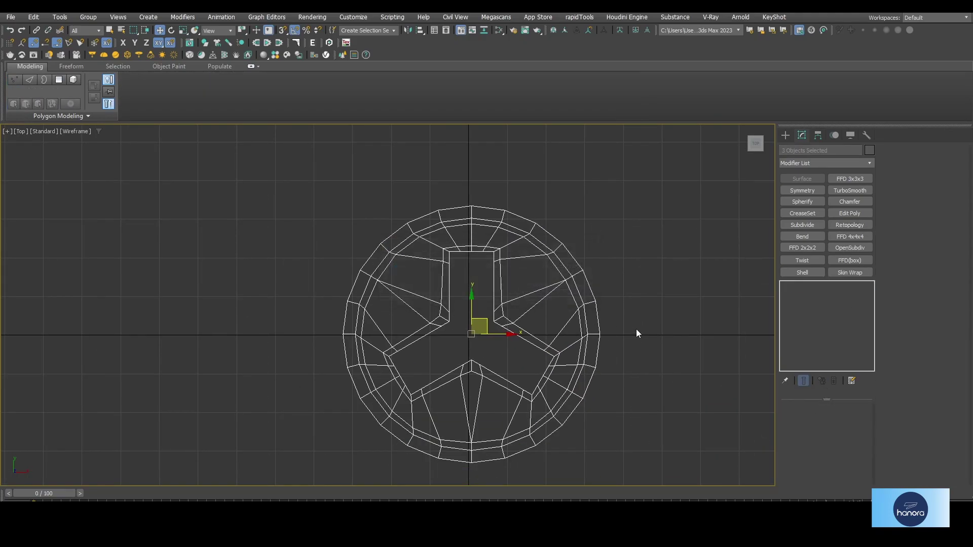
click(556, 259)
click(407, 95)
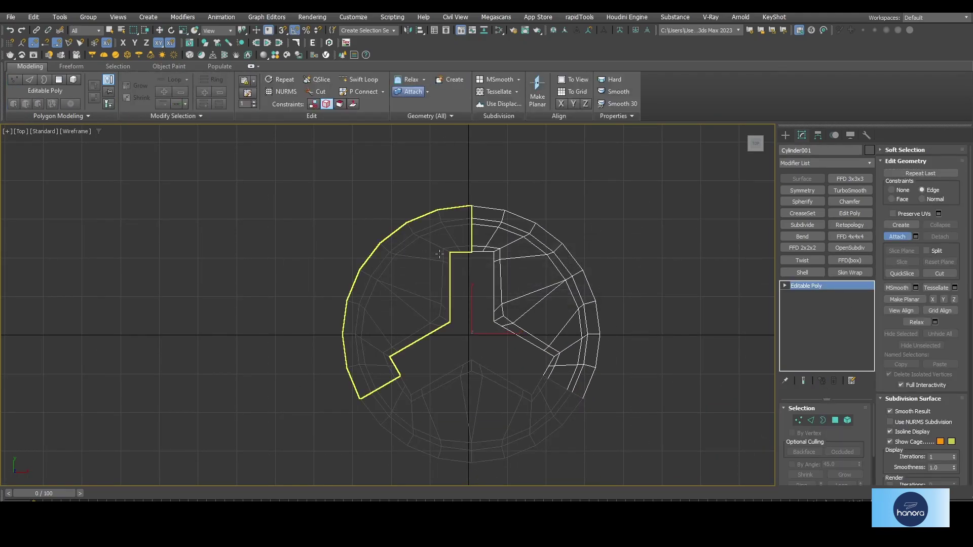
click(439, 253)
click(465, 369)
key(w)
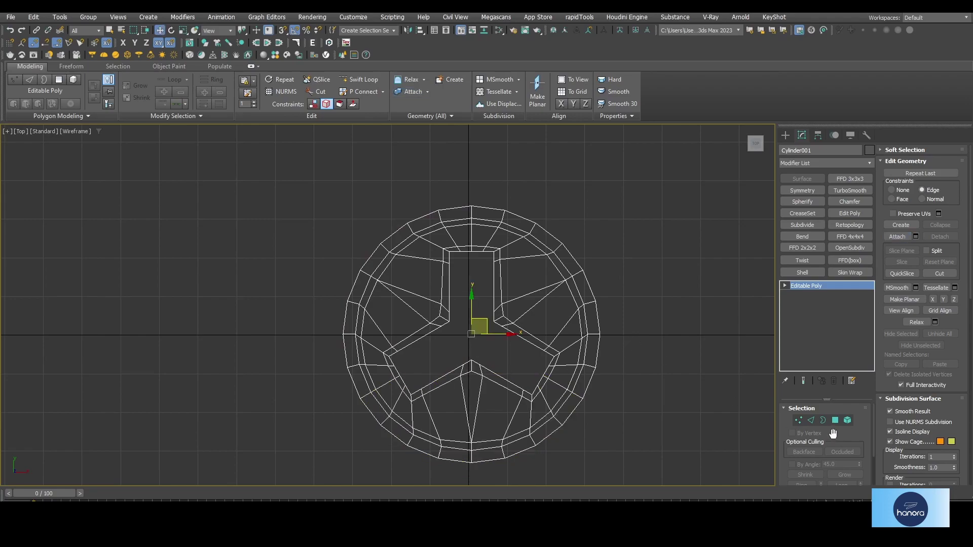
Step: Select the Y-shaped opening's border and Shift-move it down into groove walls
click(798, 421)
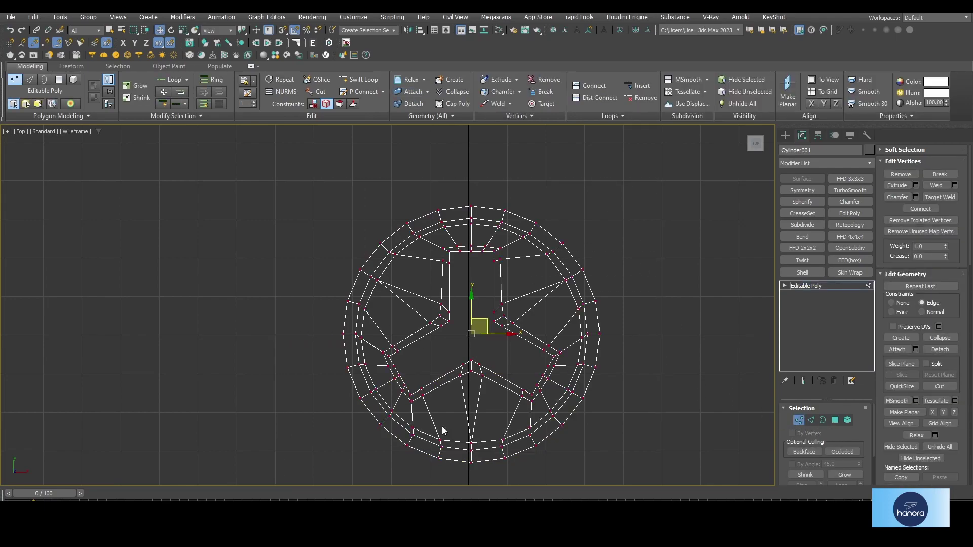
key(alt+w)
key(alt+w)
alt+middle_drag(528, 363, 581, 318)
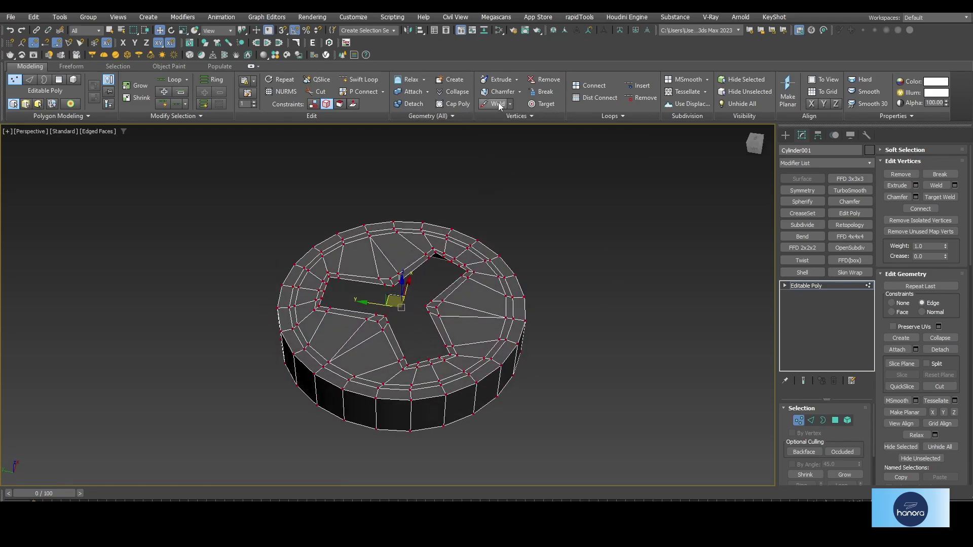
key(3)
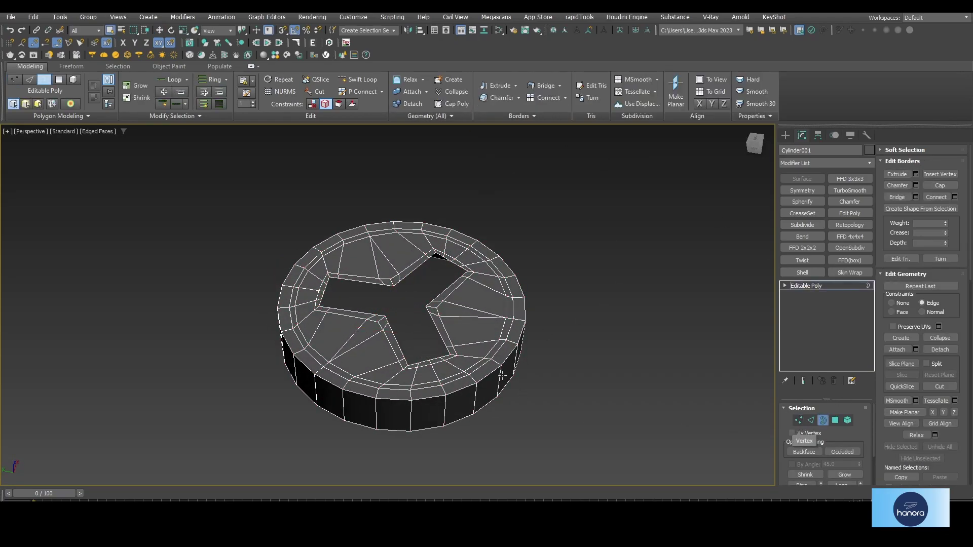
click(442, 325)
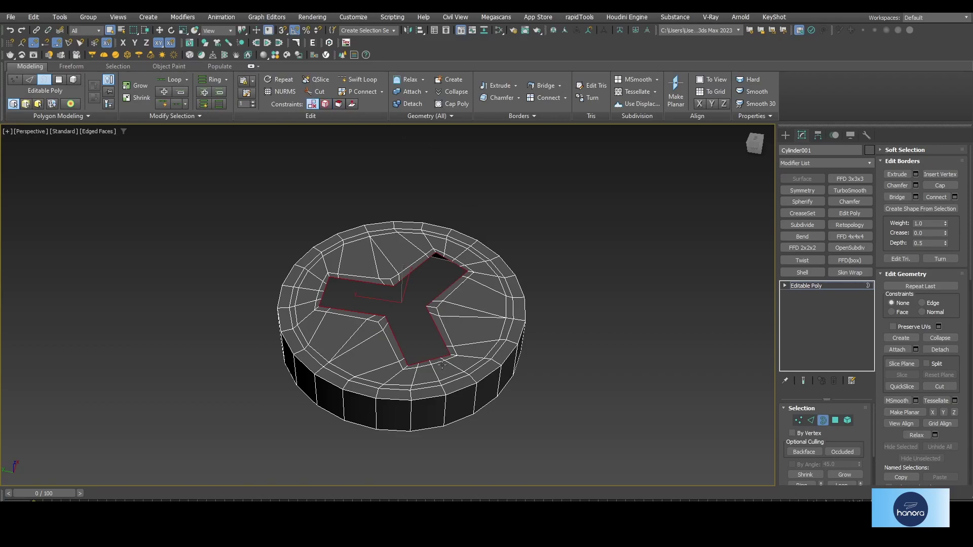
key(w)
scroll(410, 306, up, 3)
shift+drag(390, 251, 401, 284)
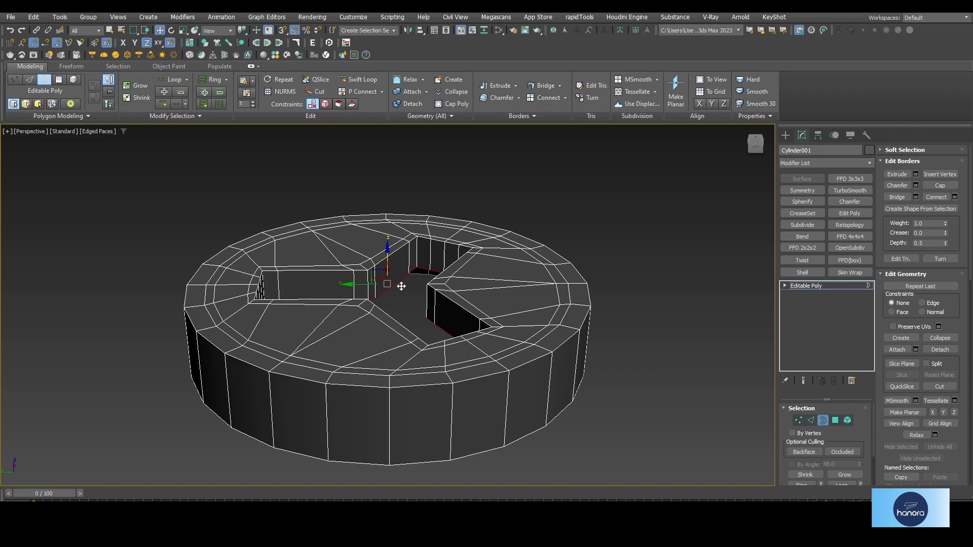
alt+middle_drag(401, 287, 495, 298)
alt+middle_drag(487, 152, 501, 213)
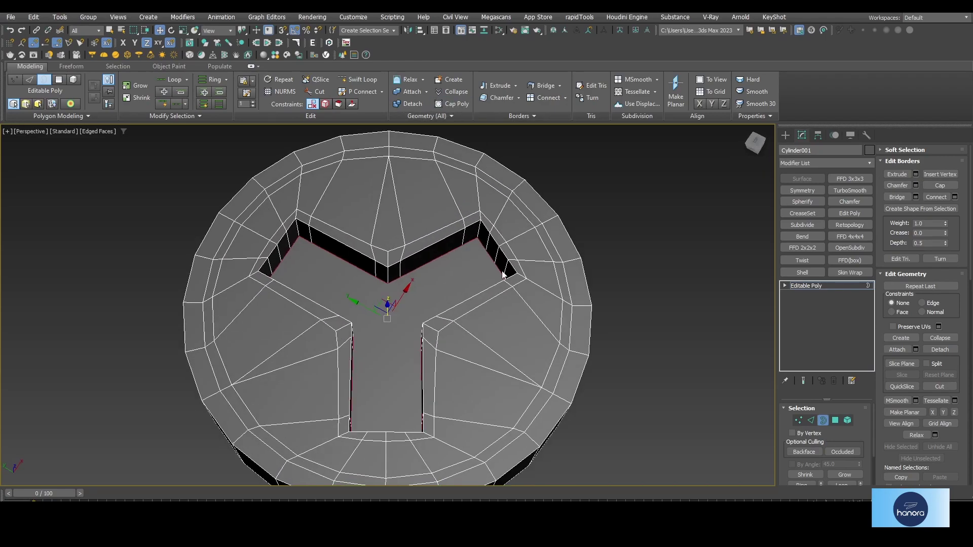
Step: Select the groove floor polygon and inset it twice, leaving a 1.0 cm loop
key(4)
click(393, 309)
alt+middle_drag(393, 310, 500, 326)
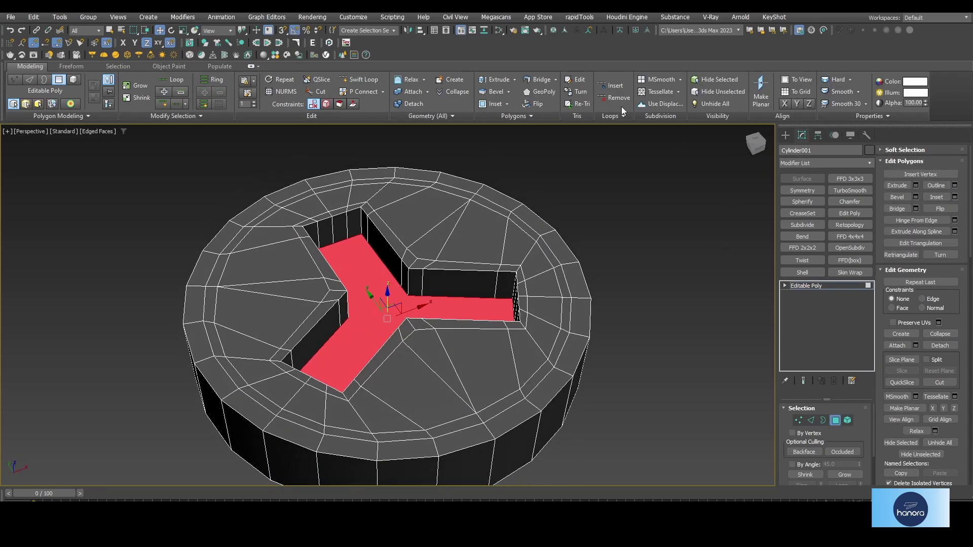
shift+click(494, 104)
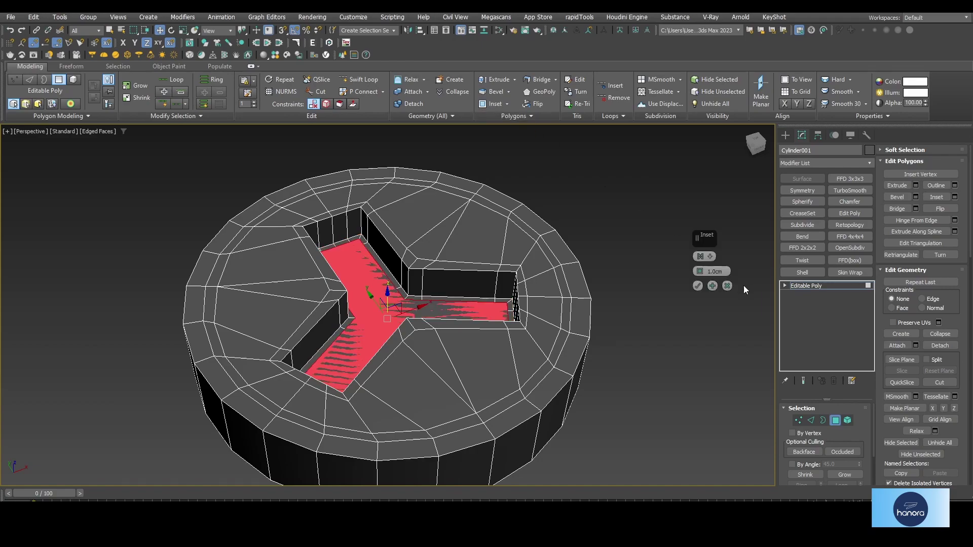
click(713, 286)
click(698, 286)
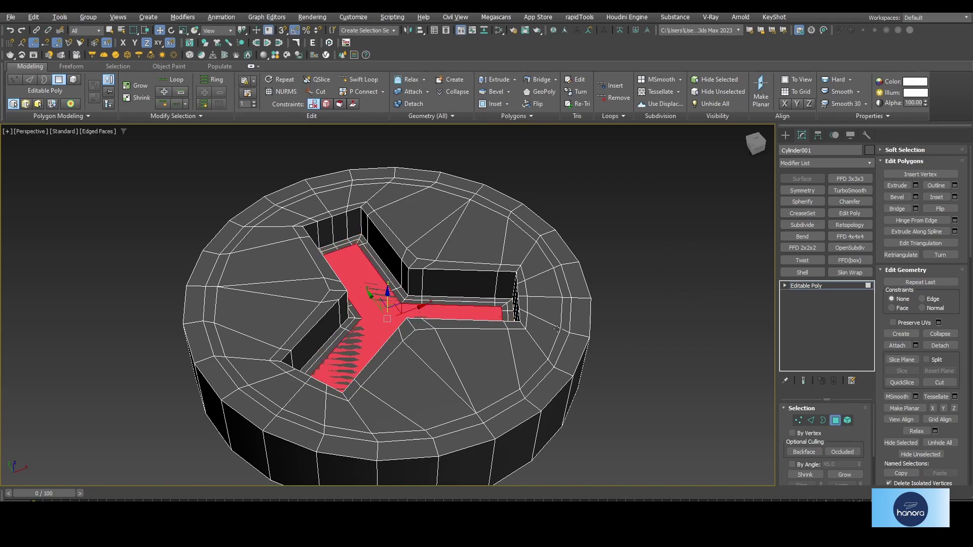
mouse_move(563, 304)
alt+middle_down()
mouse_move(563, 354)
mouse_move(458, 314)
mouse_move(501, 315)
alt+middle_up()
click(812, 421)
scroll(527, 330, up, 3)
scroll(459, 314, up, 2)
Step: Turn on Cut in Vertex mode and maximize the Top viewport with Edged Faces
click(481, 308)
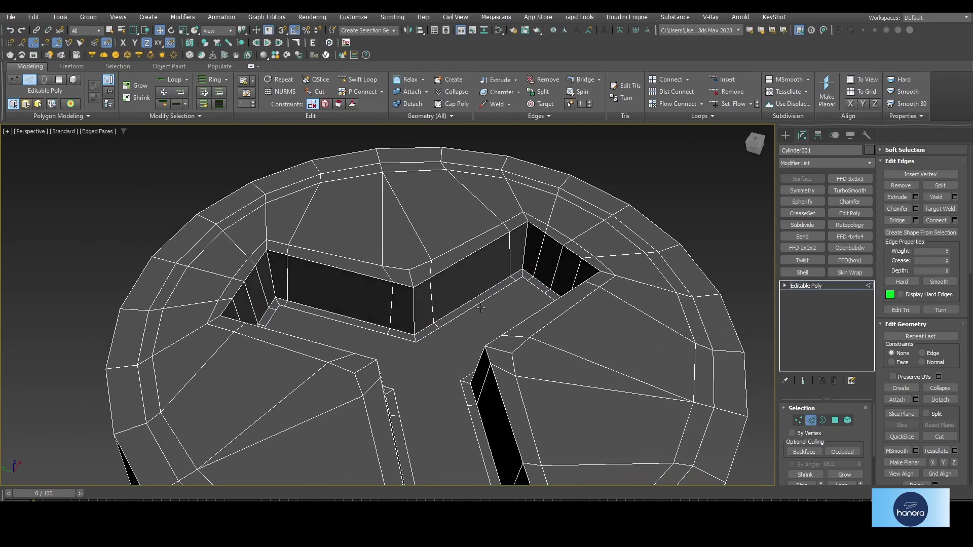
click(798, 421)
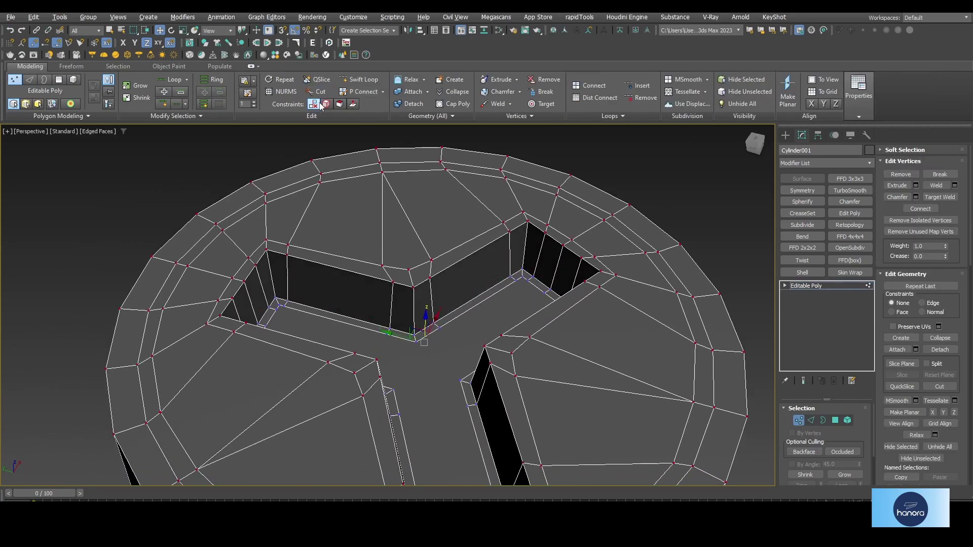
click(320, 92)
key(alt+w)
key(alt+w)
key(F3)
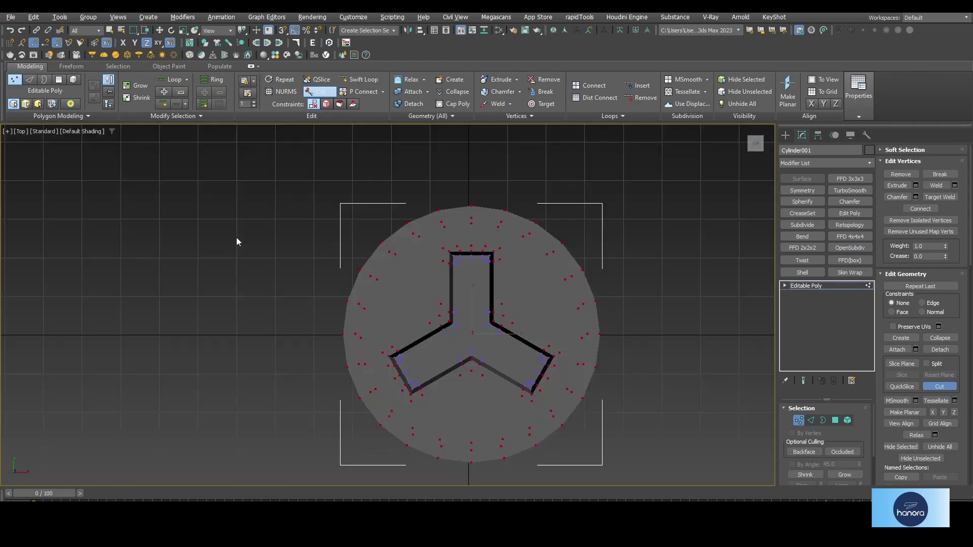
scroll(439, 287, up, 2)
scroll(439, 287, up, 3)
scroll(439, 288, up, 3)
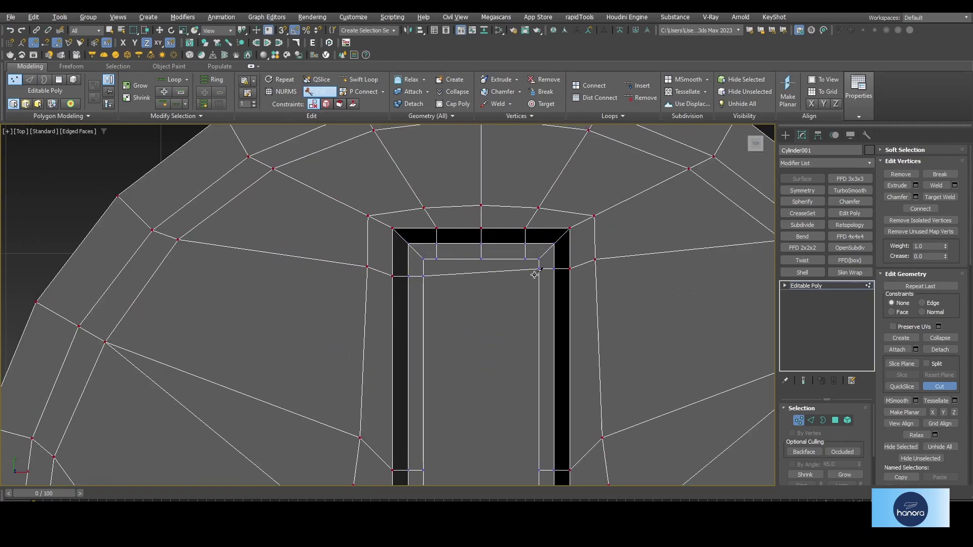
scroll(535, 274, down, 5)
scroll(463, 338, up, 5)
Step: Cut edges from the groove floor's inset loop toward the groove corners
click(456, 330)
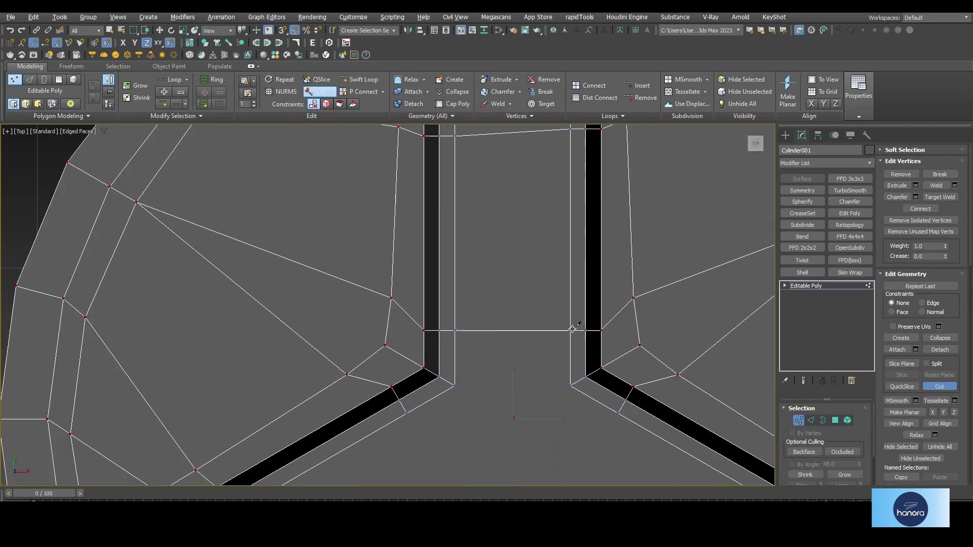
middle_drag(522, 378, 558, 216)
click(443, 250)
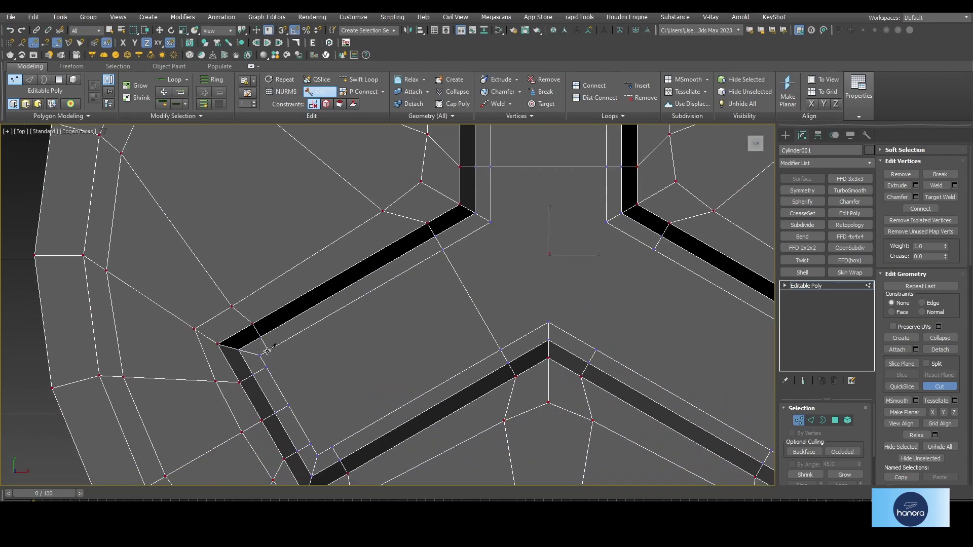
middle_drag(657, 246, 587, 255)
middle_drag(724, 395, 655, 349)
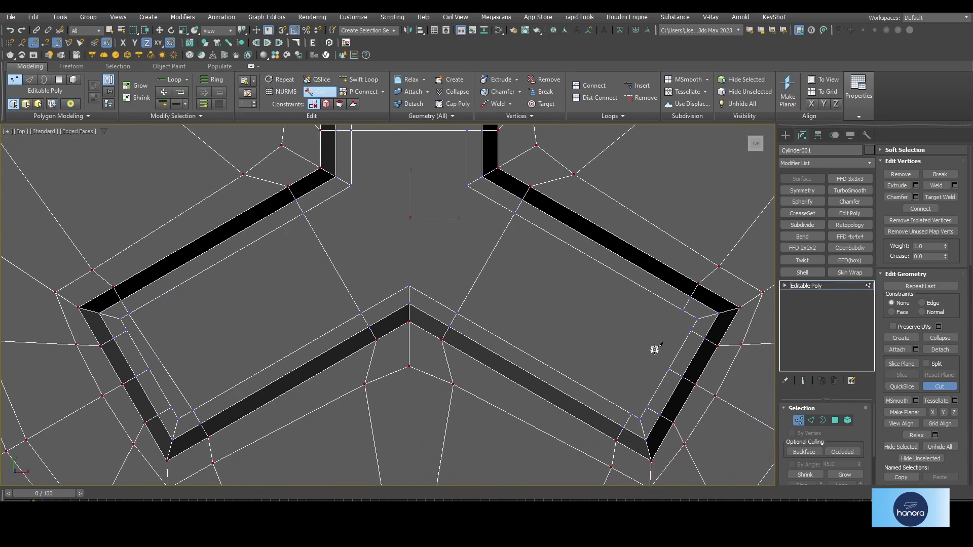
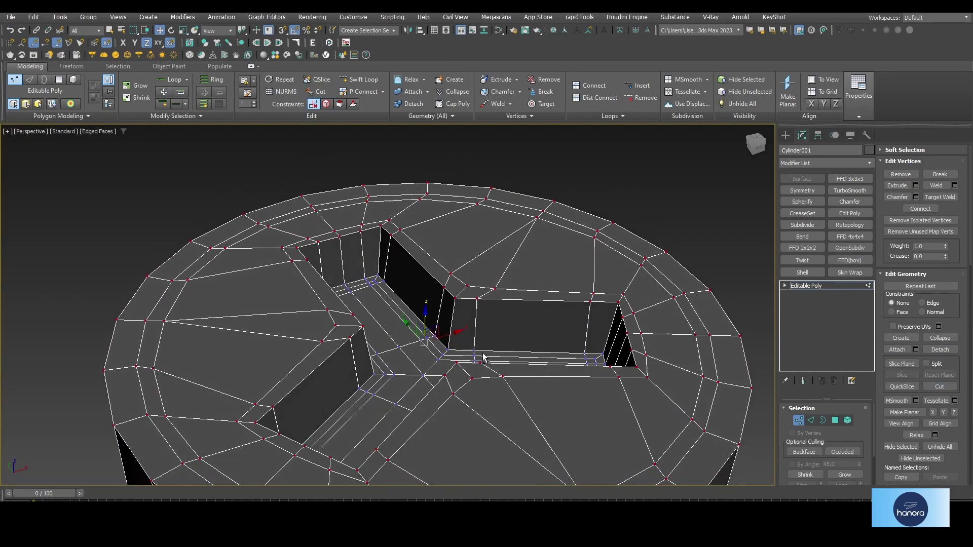
Step: Finish edge-loop insertion and frame the cylinder disc from the side
key(w)
scroll(485, 311, down, 5)
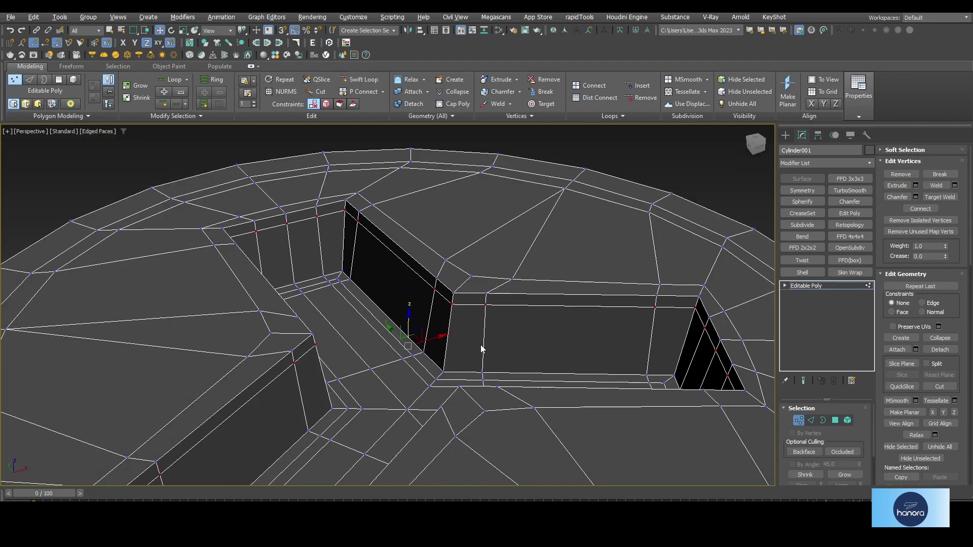
scroll(510, 304, down, 5)
alt+middle_drag(537, 361, 553, 350)
scroll(556, 348, up, 5)
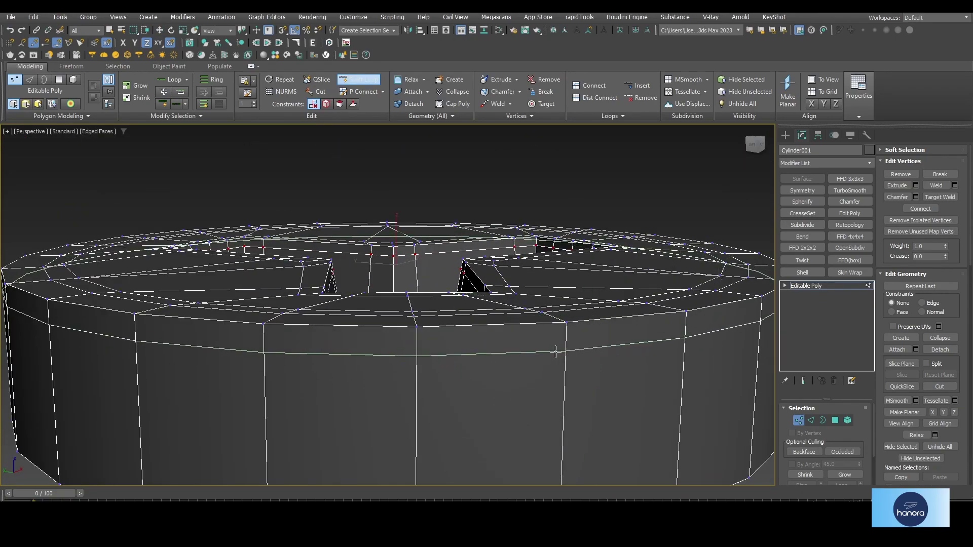
key(shift+alt+w)
key(w)
key(shift+z)
key(shift+z)
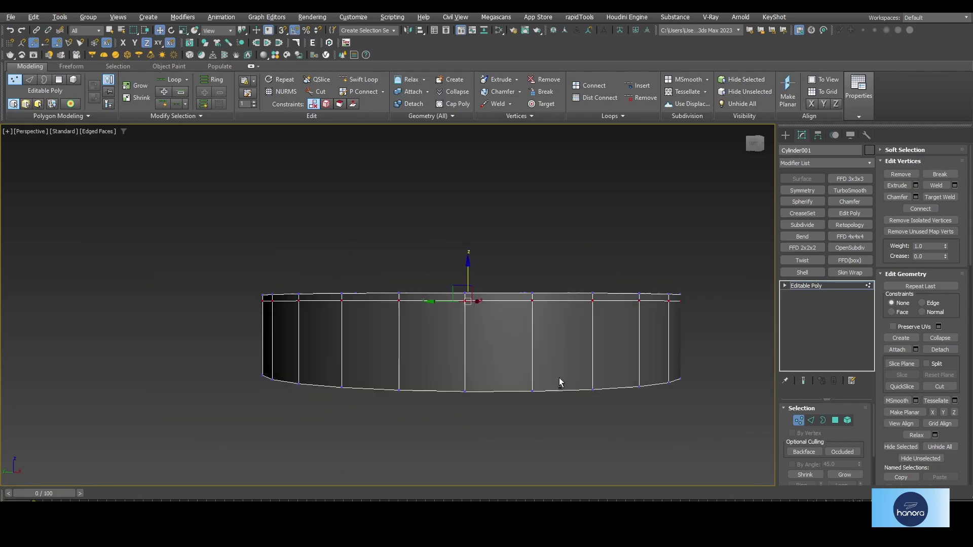
key(shift+z)
Step: Select the disc's bottom open border and Shift-scale it inward to inset a ring of faces
click(824, 421)
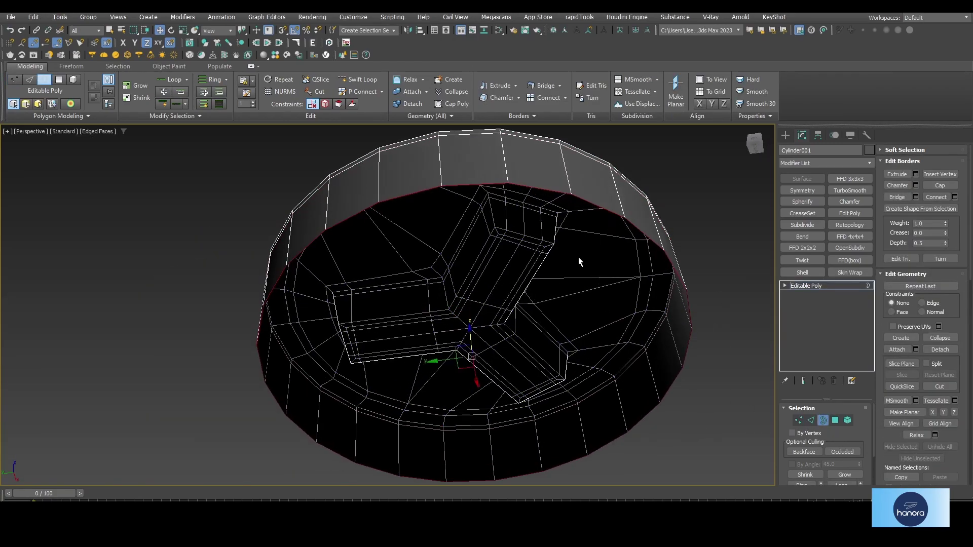
key(r)
shift+drag(482, 357, 483, 363)
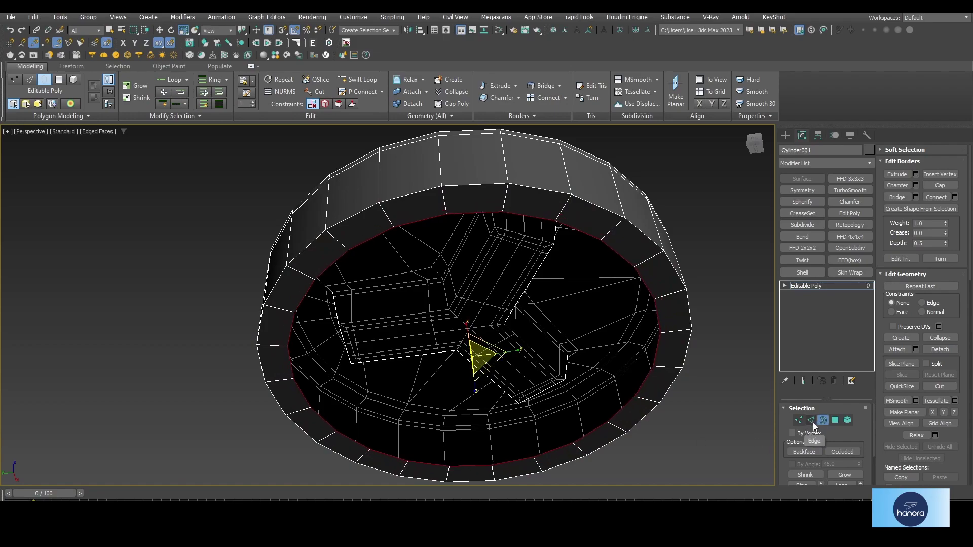
Step: Check the inset in a wireframe Top view focused on the disc's lower half
click(810, 420)
key(alt+w)
right_click(347, 271)
key(alt+w)
key(F3)
scroll(347, 271, down, 5)
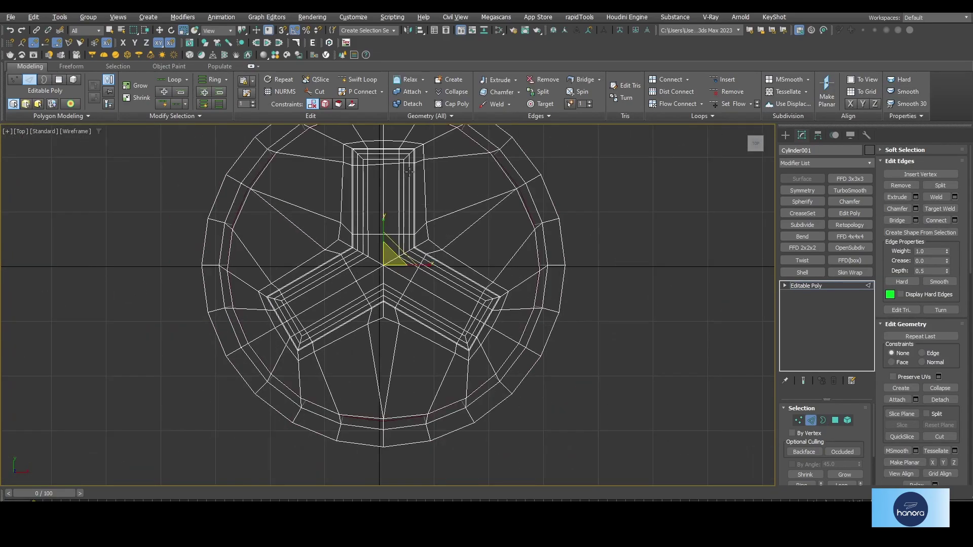
middle_drag(381, 484, 389, 348)
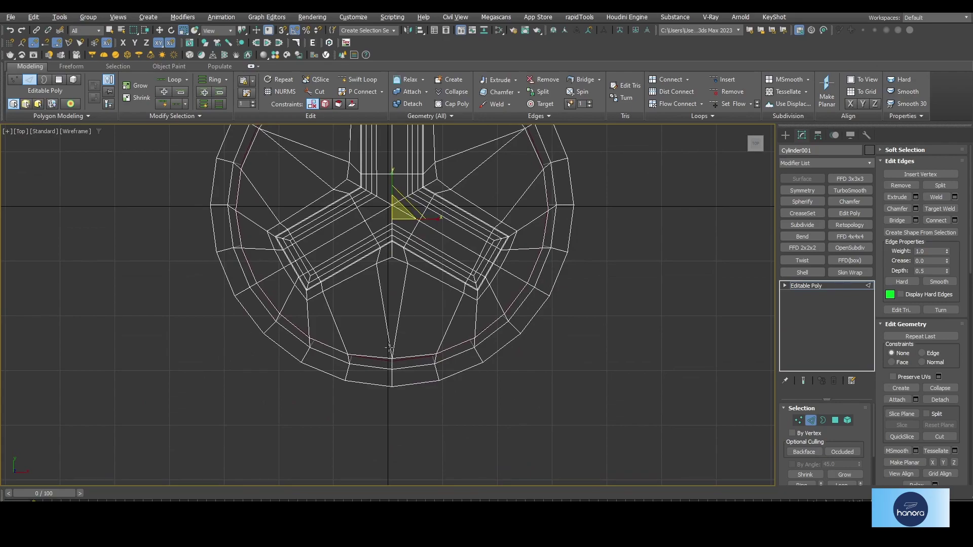
Step: Inspect the disc's underside in a maximized Perspective view
key(alt+w)
right_click(583, 396)
key(alt+w)
alt+middle_drag(456, 355, 457, 304)
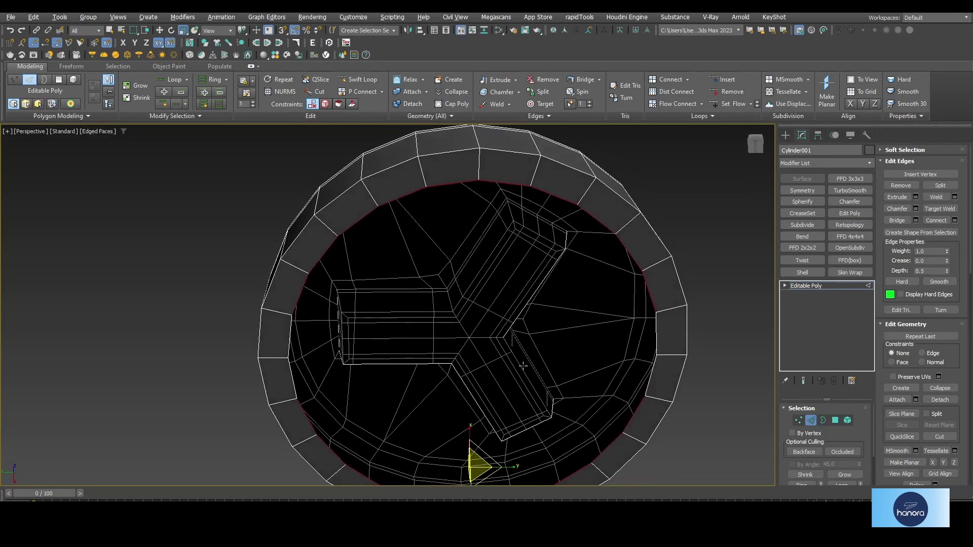
alt+middle_drag(588, 152, 765, 427)
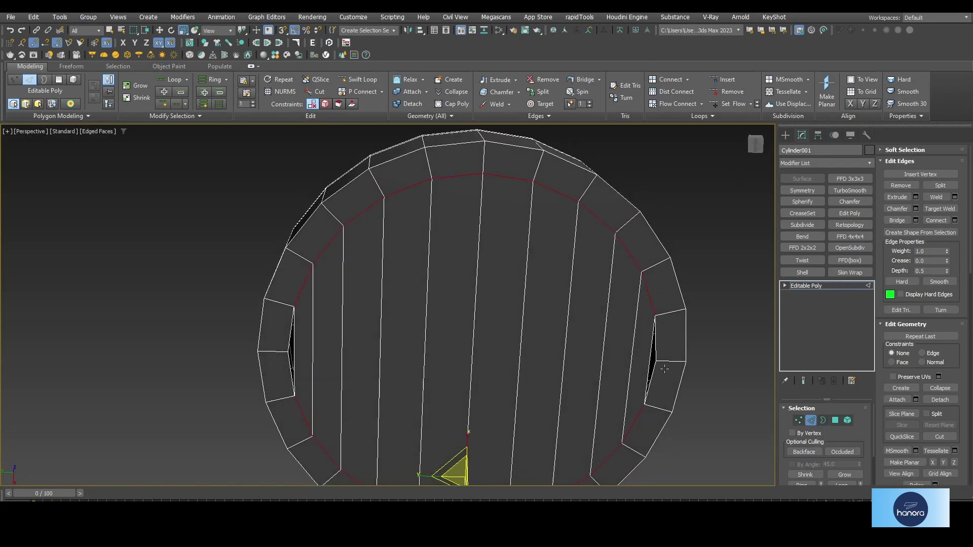
Step: Connect the ring of vertical bottom edges with one edge loop (Segments 1, Pinch 0)
click(627, 354)
click(215, 80)
alt+middle_drag(386, 253, 275, 173)
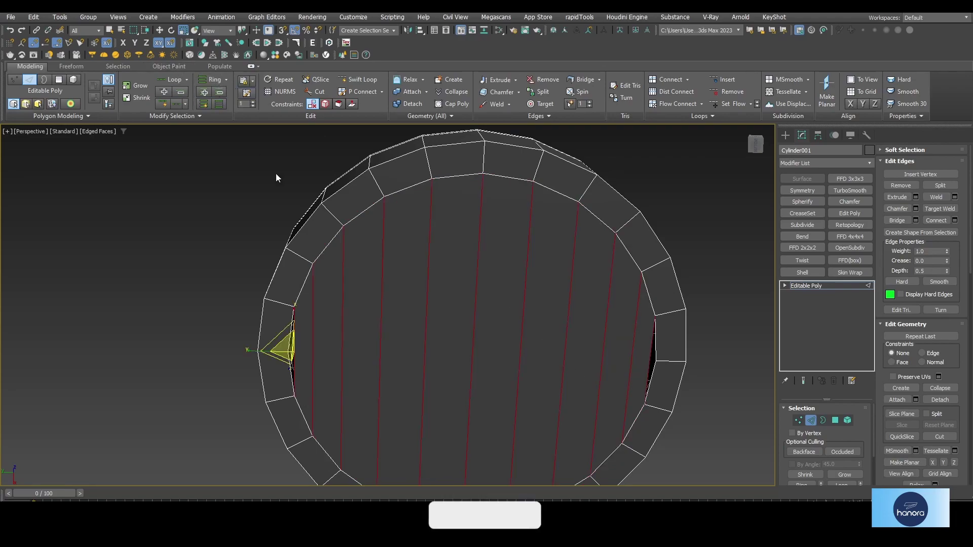
shift+click(668, 78)
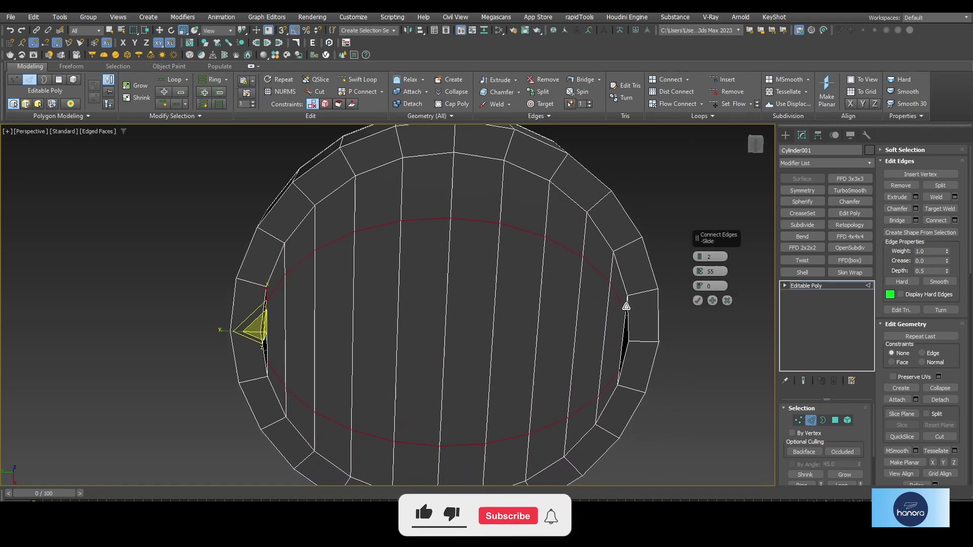
right_click(710, 256)
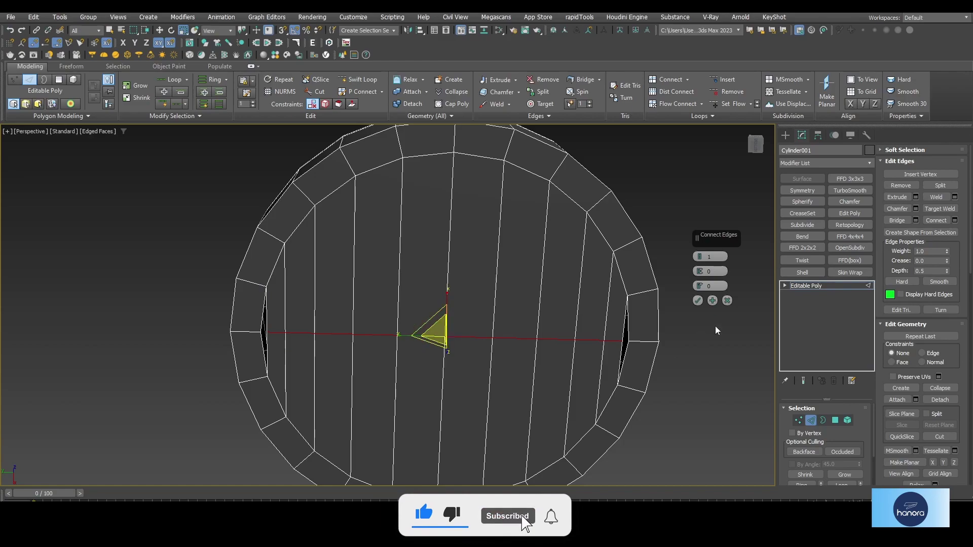
click(698, 301)
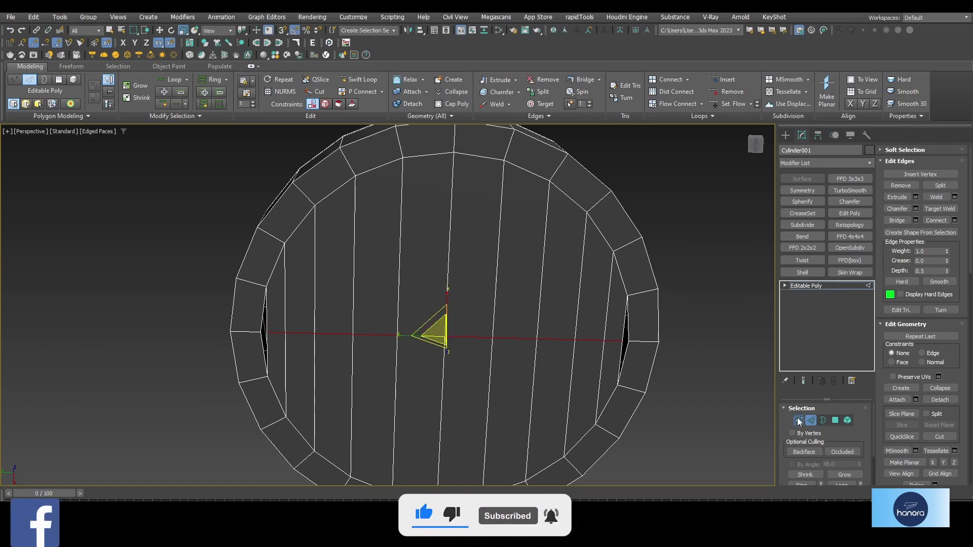
click(798, 420)
Step: Target-weld the loose bottom vertices onto their neighbours, then return to the whole object
scroll(611, 320, up, 3)
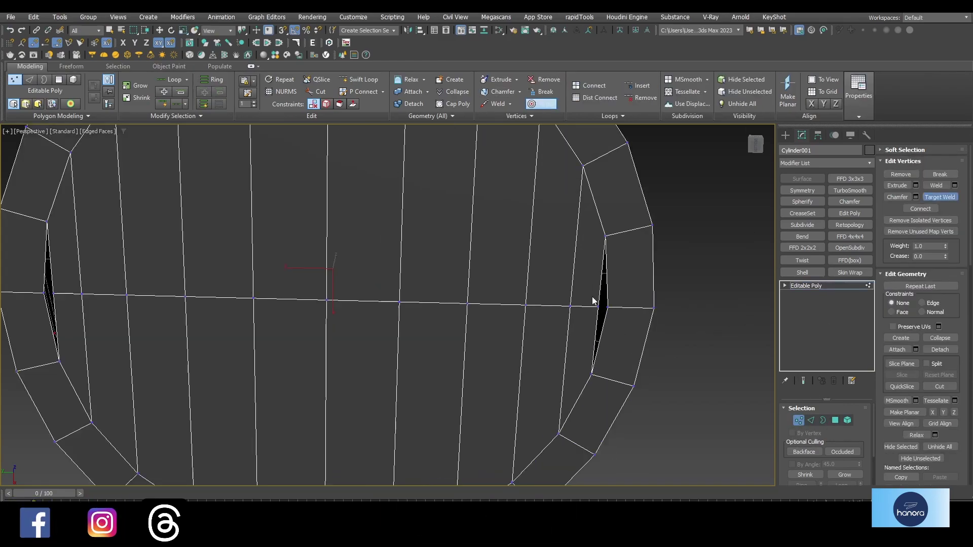
scroll(259, 286, up, 2)
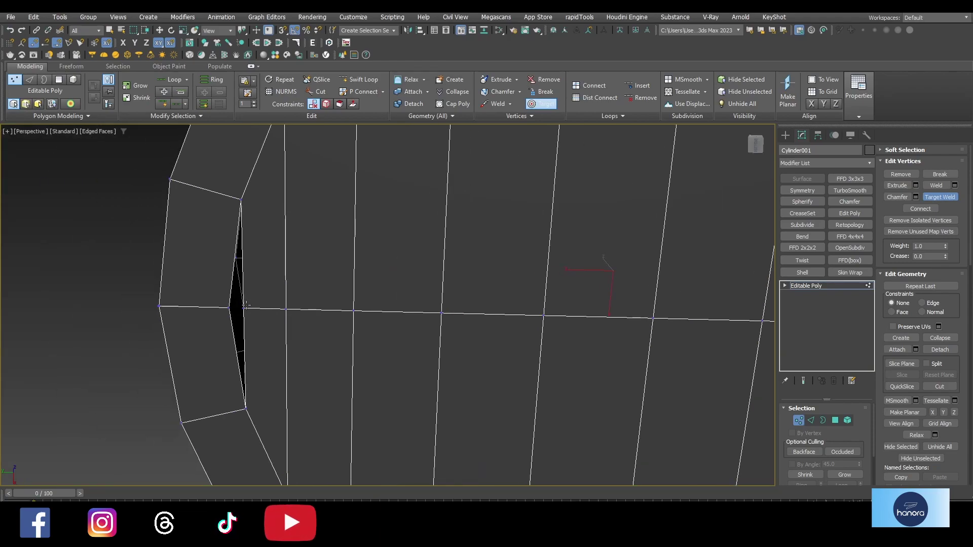
drag(231, 308, 243, 308)
scroll(299, 304, down, 5)
alt+middle_drag(498, 239, 450, 293)
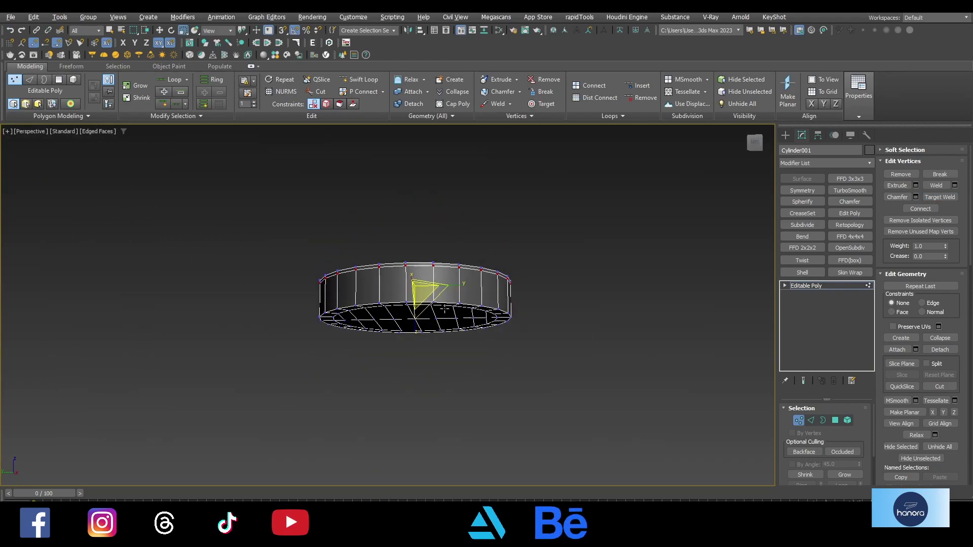
scroll(442, 335, up, 5)
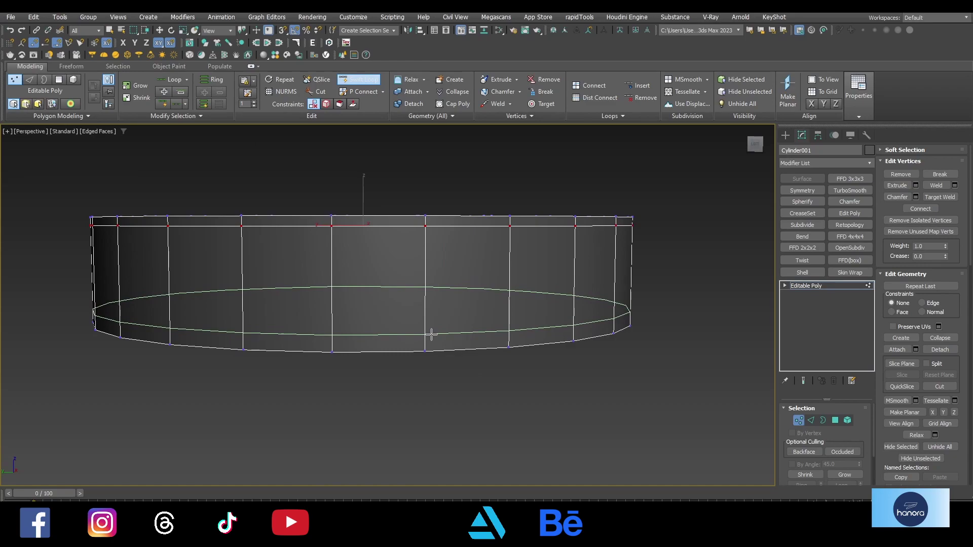
right_click(496, 284)
click(798, 420)
mouse_move(690, 368)
alt+middle_down()
mouse_move(649, 330)
mouse_move(762, 278)
alt+middle_up()
Step: Apply TurboSmooth to the disc with Isoline Display on and Iterations 3
key(F4)
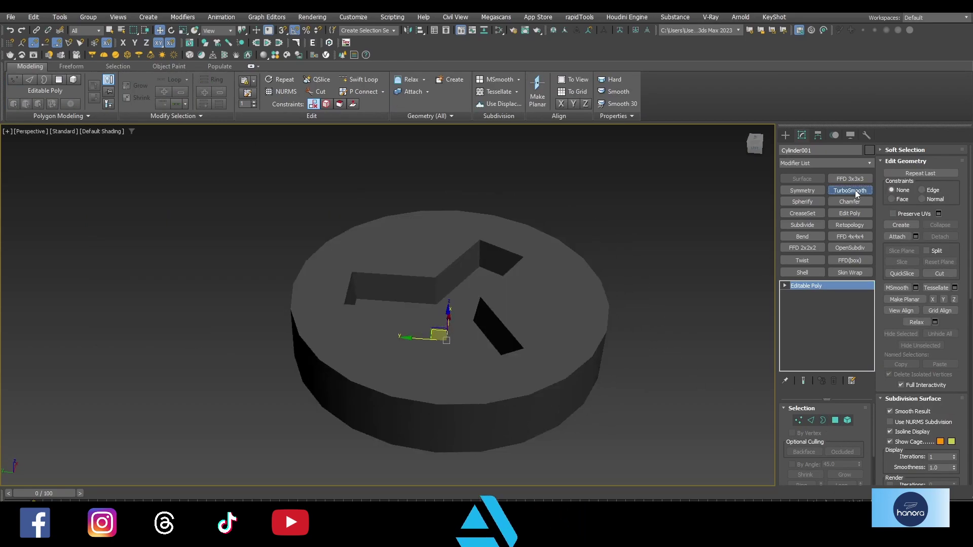
click(850, 190)
alt+middle_drag(594, 283, 576, 304)
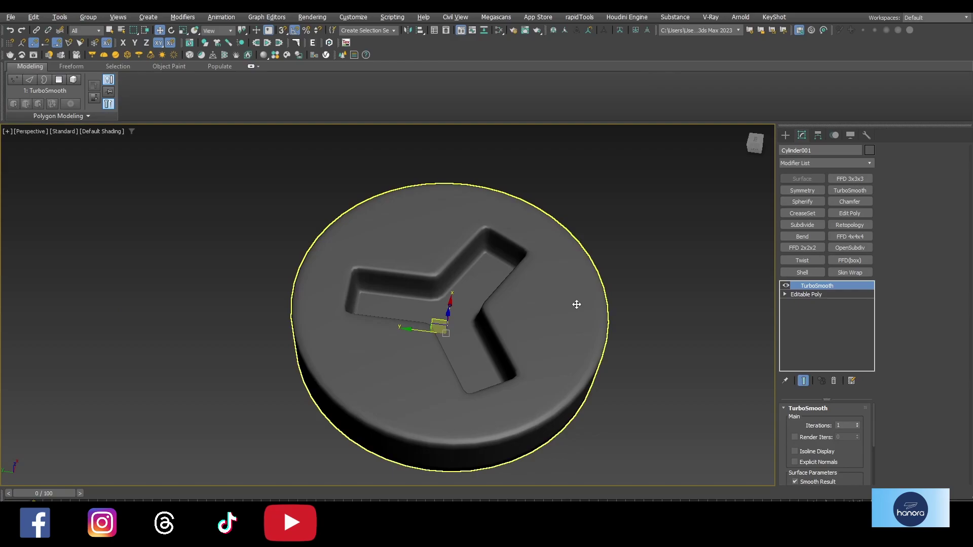
click(820, 451)
click(858, 424)
click(857, 424)
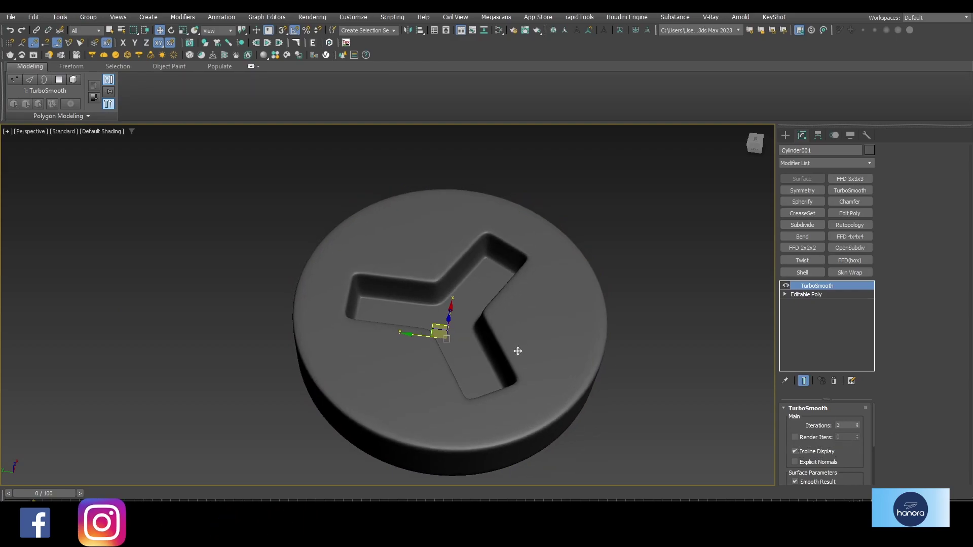
key(F4)
key(F4)
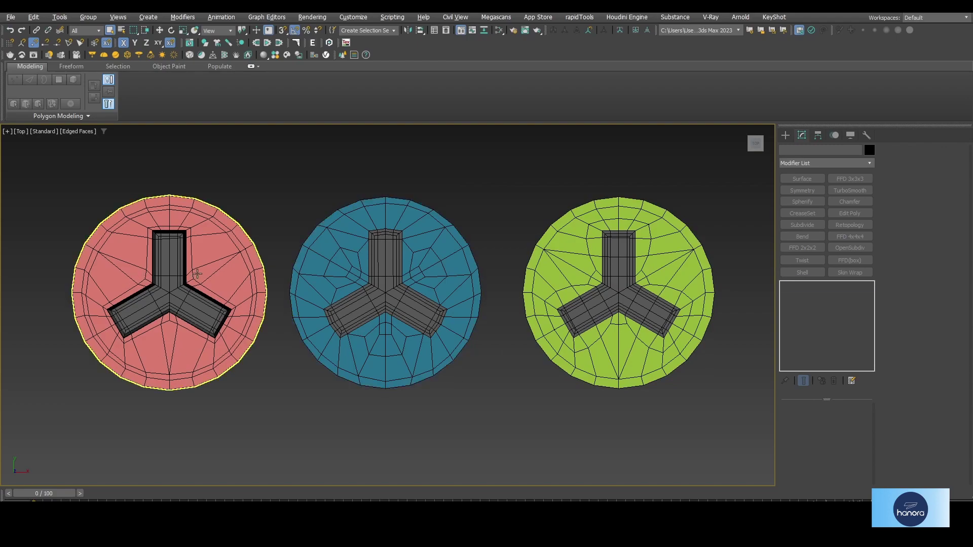
click(197, 274)
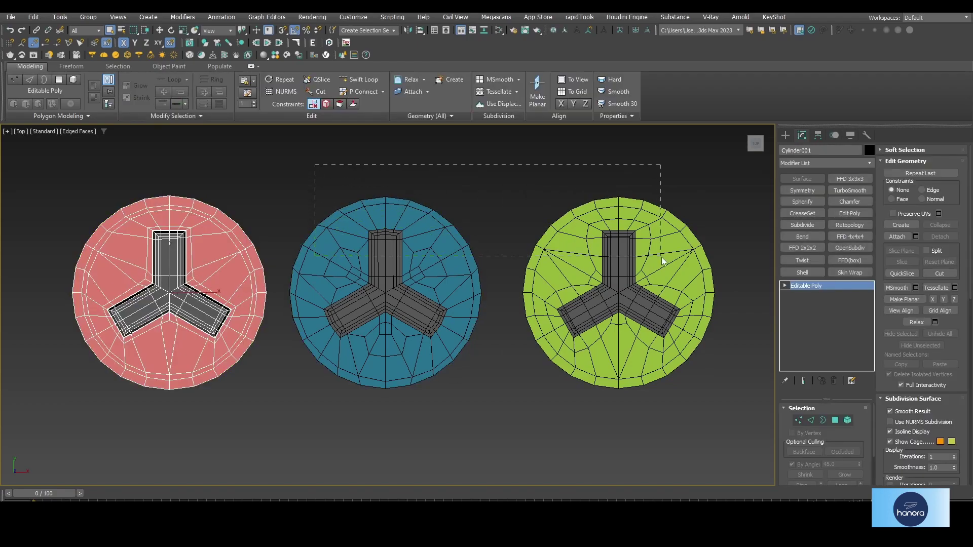
drag(315, 165, 661, 261)
click(522, 197)
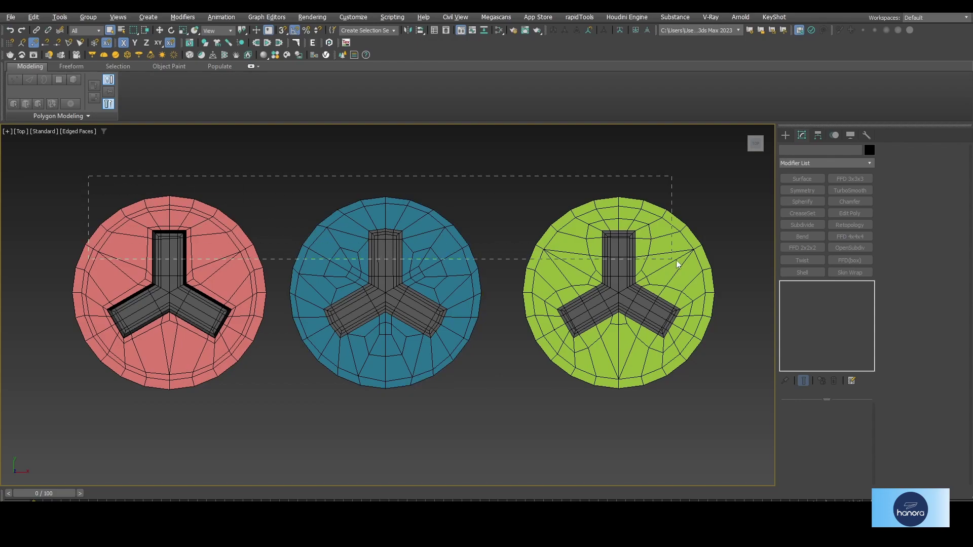
drag(678, 264, 677, 264)
click(558, 200)
middle_drag(388, 299, 396, 308)
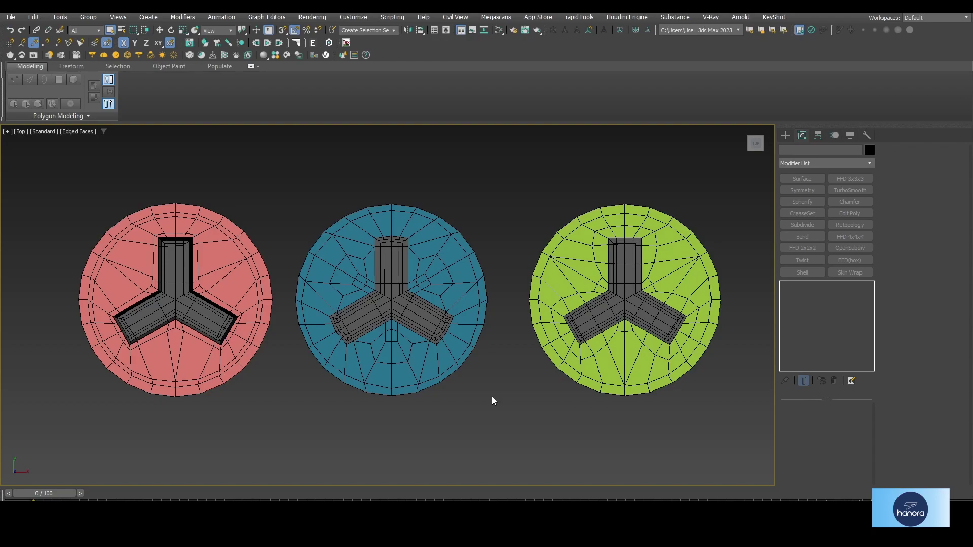
mouse_move(430, 405)
middle_down()
mouse_move(403, 380)
mouse_move(439, 395)
middle_up()
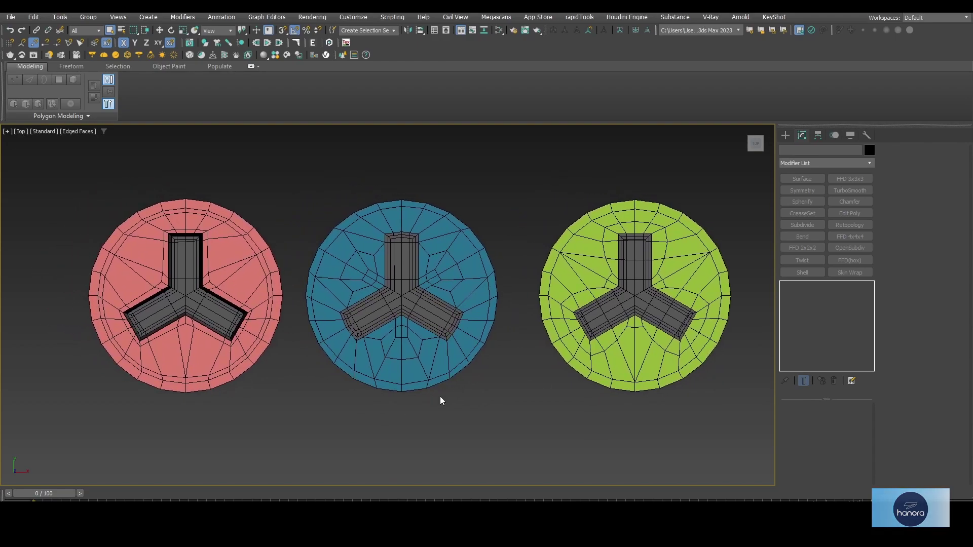